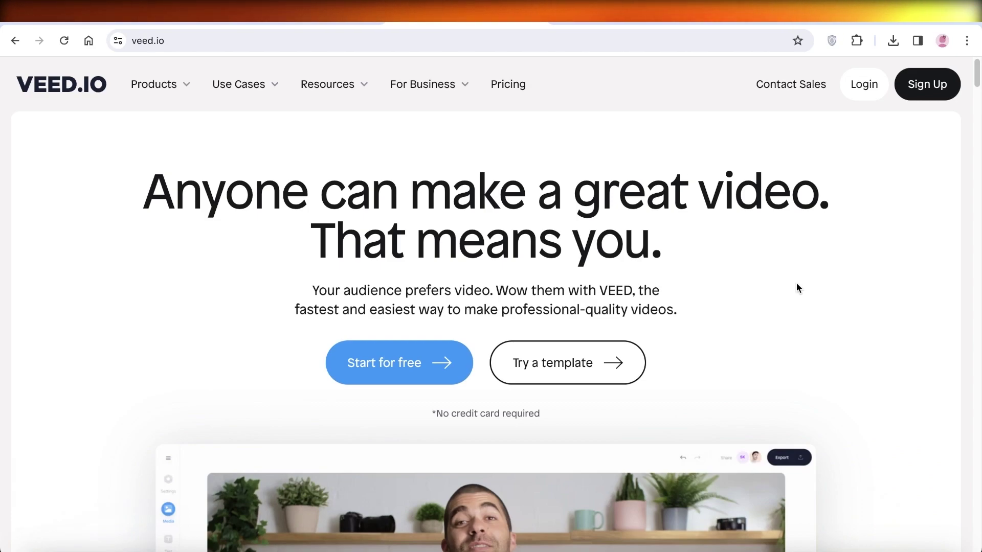
# Scroll down the VEED homepage through its templates, auto-subtitle, editing and free resources sections
pyautogui.scroll(-8, 820, 414)
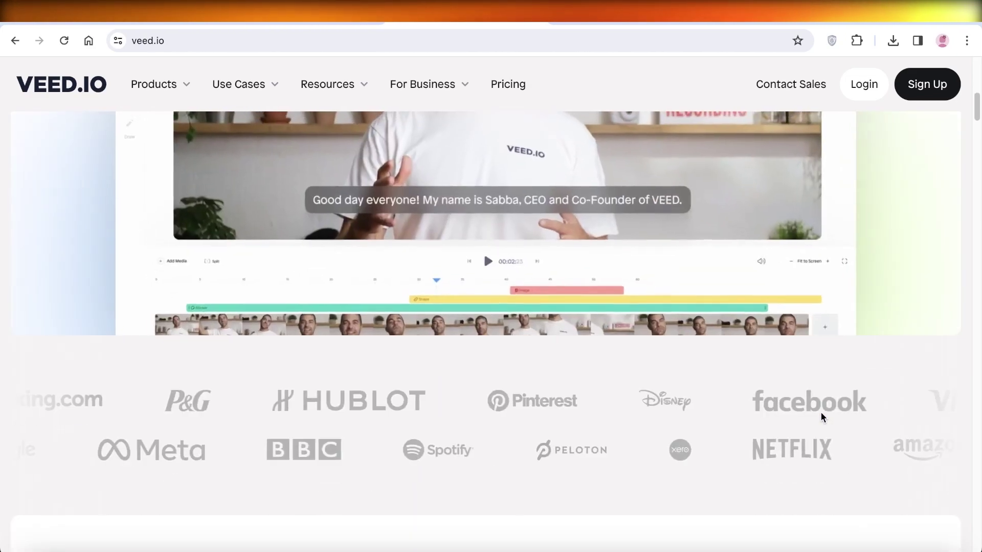
pyautogui.scroll(-5, 820, 414)
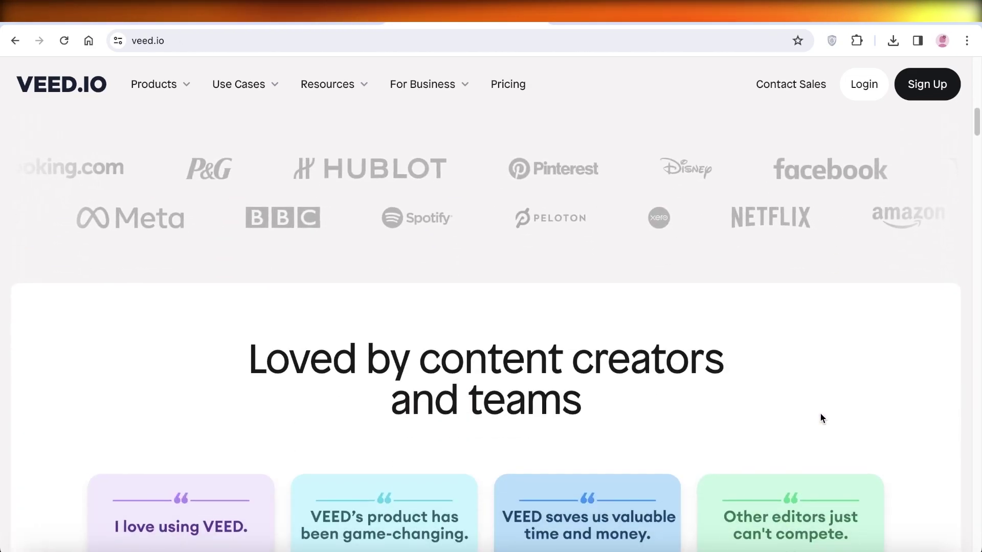
pyautogui.scroll(-6, 821, 415)
pyautogui.scroll(-2, 820, 429)
pyautogui.scroll(-5, 820, 432)
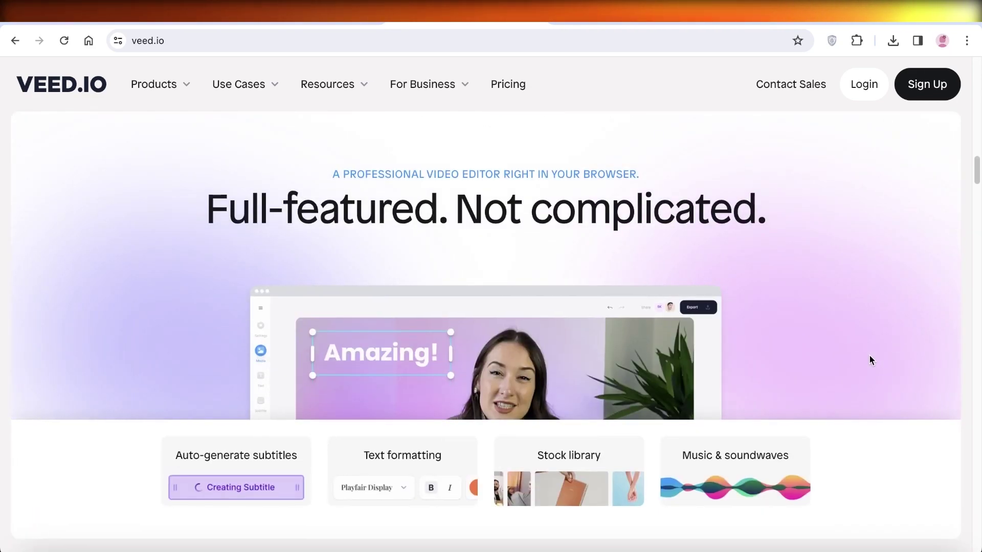
pyautogui.scroll(-3, 807, 334)
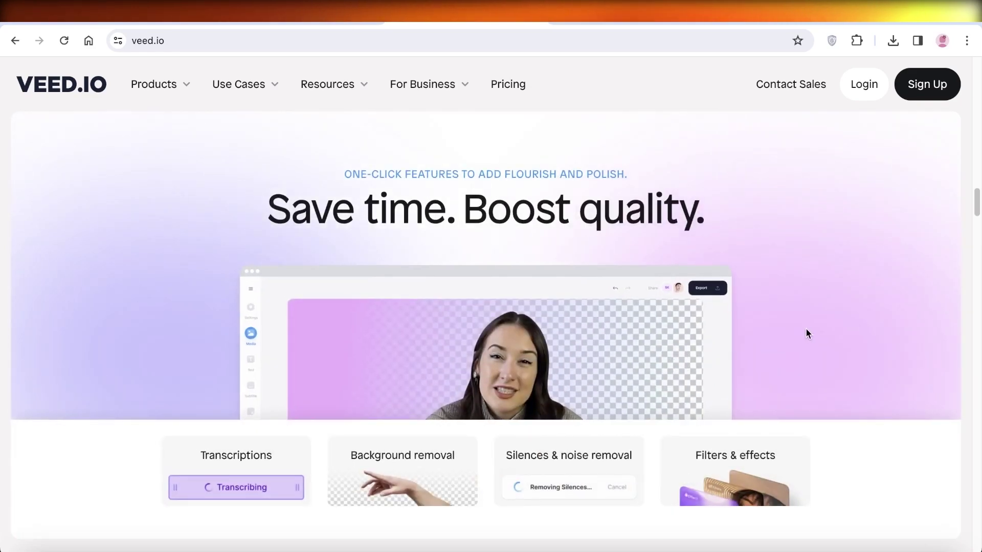
pyautogui.scroll(-5, 808, 332)
pyautogui.scroll(-3, 494, 388)
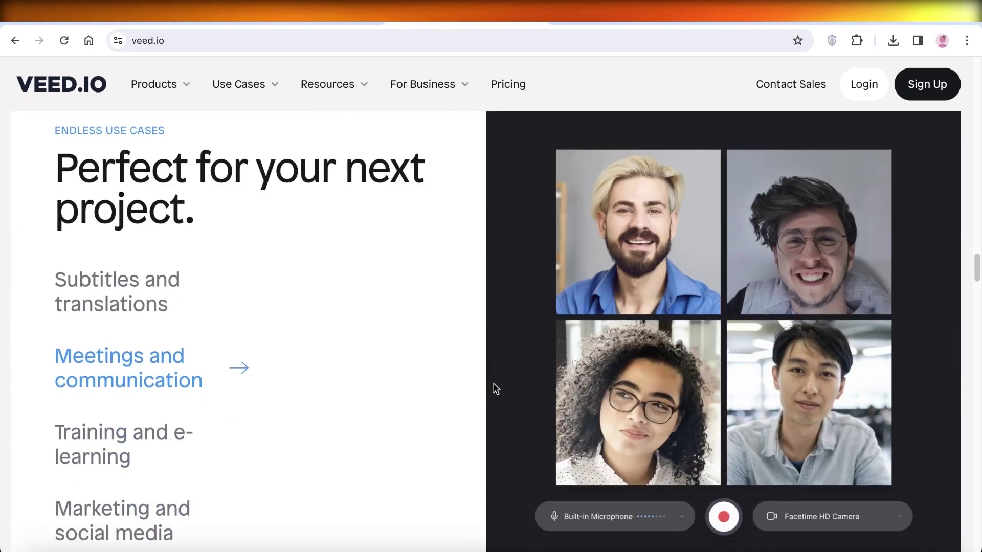
pyautogui.scroll(-3, 447, 397)
pyautogui.scroll(-2, 426, 404)
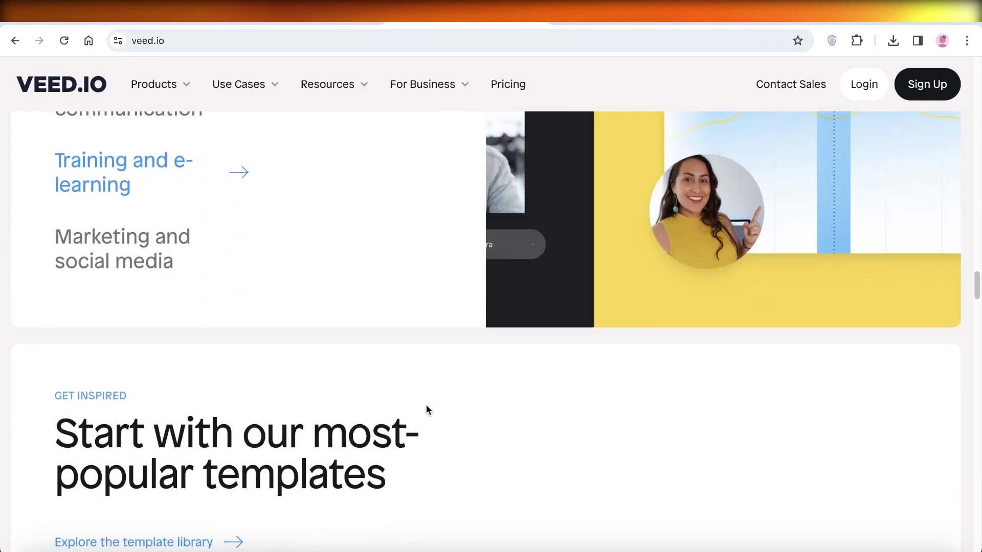
pyautogui.scroll(-5, 429, 418)
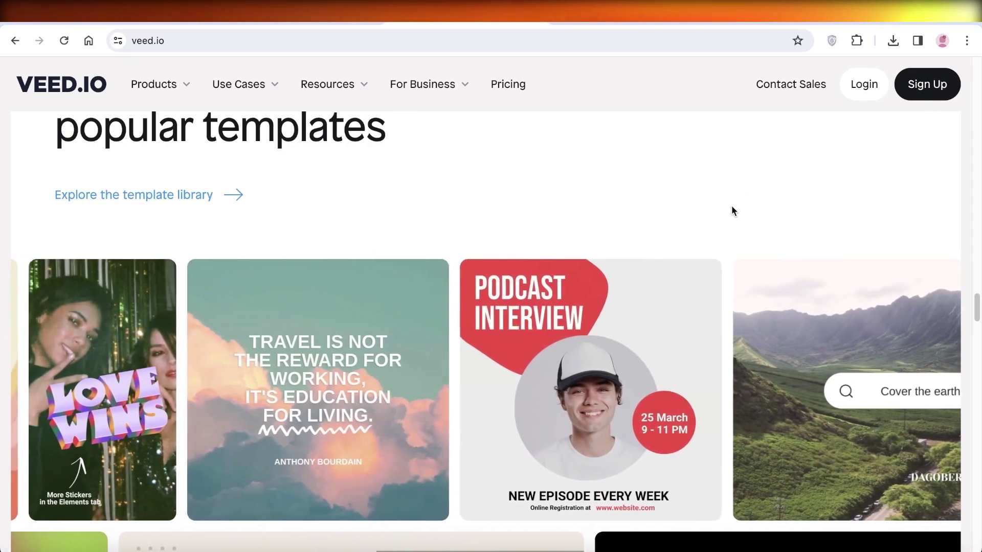
pyautogui.scroll(-6, 719, 225)
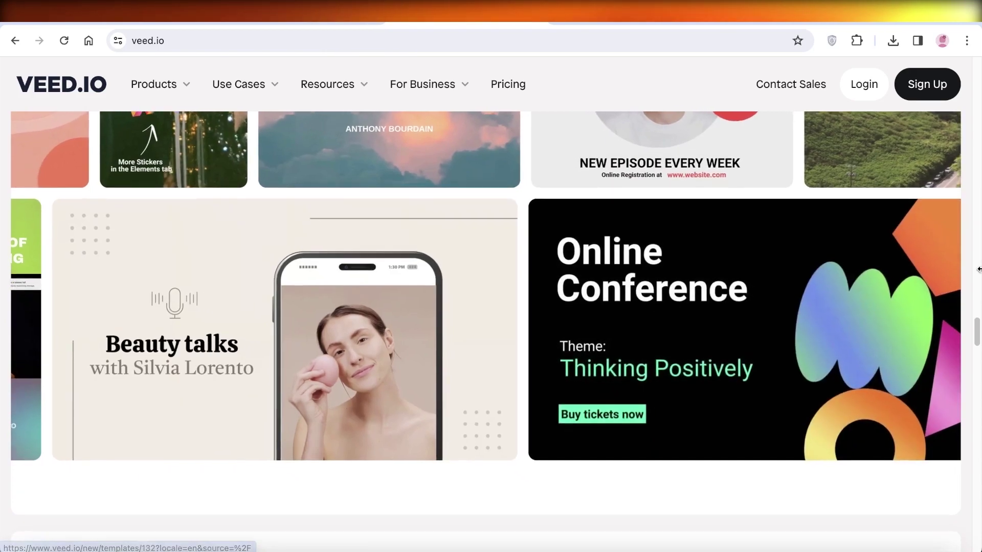
pyautogui.scroll(-2, 977, 274)
pyautogui.scroll(-6, 967, 306)
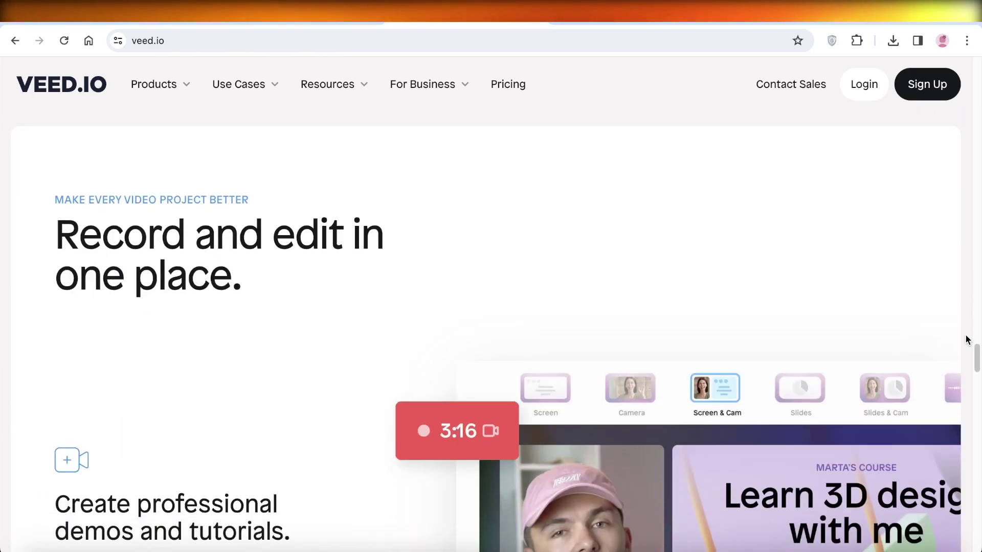
pyautogui.scroll(-10, 870, 338)
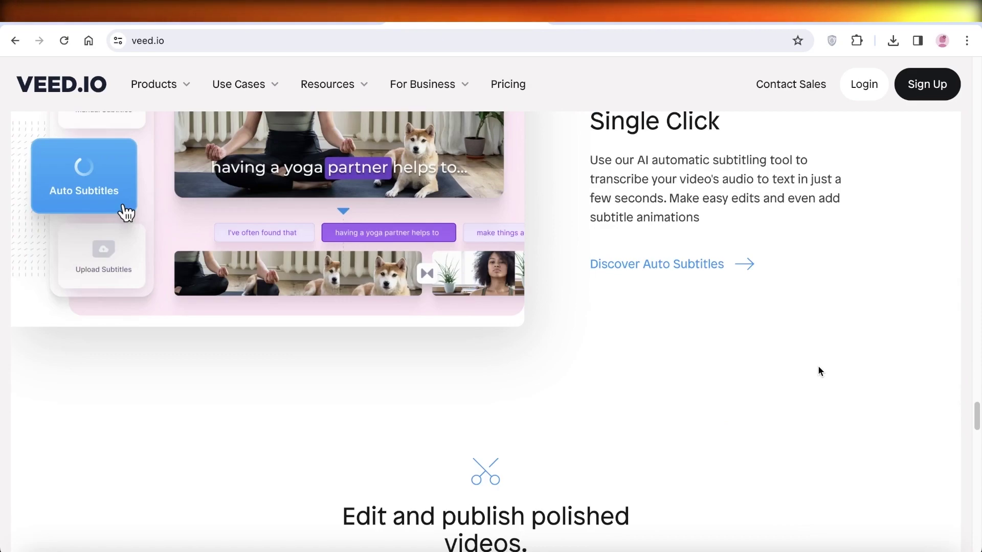
pyautogui.scroll(-3, 803, 378)
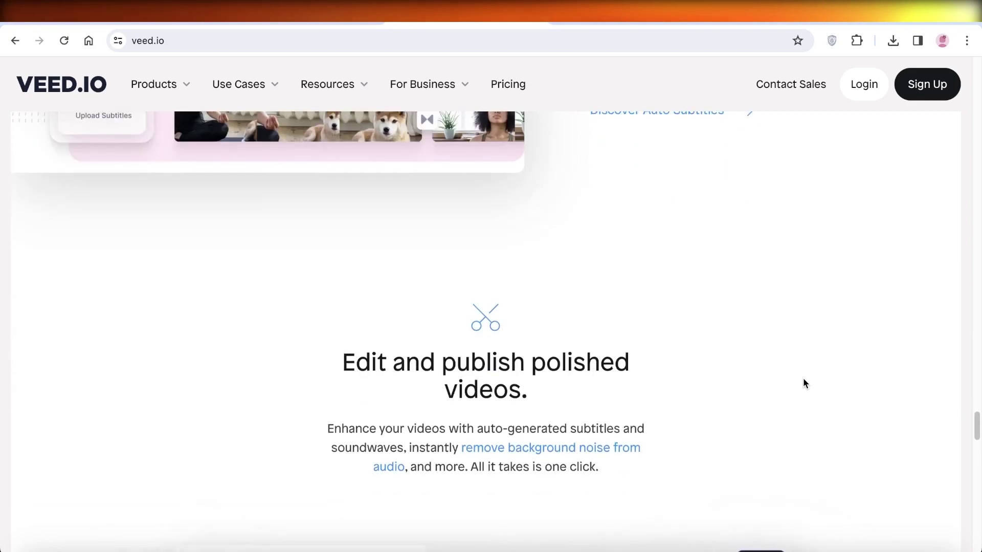
pyautogui.scroll(-15, 796, 376)
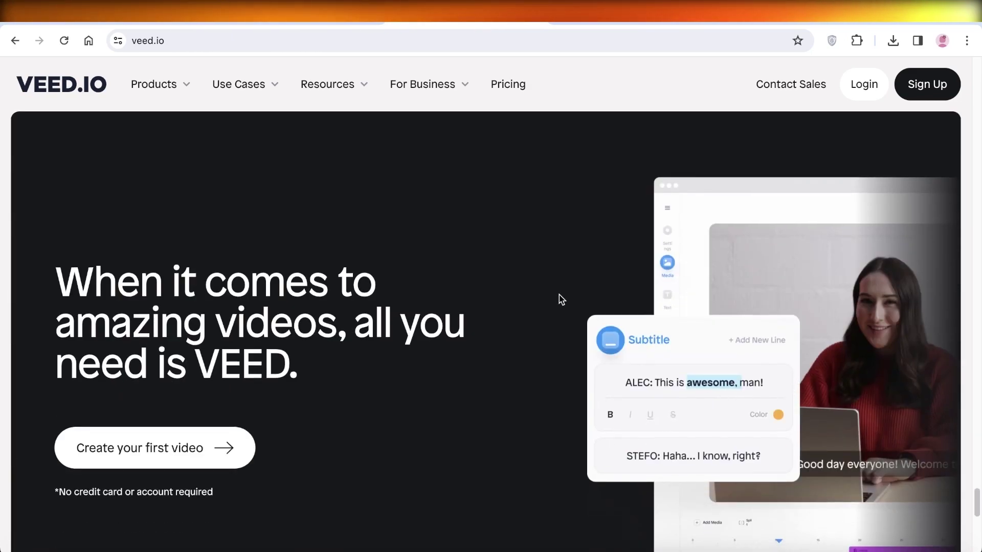
# From the pricing page, sign up with Google, picking an account and confirming sharing details with VEED
pyautogui.click(524, 82)
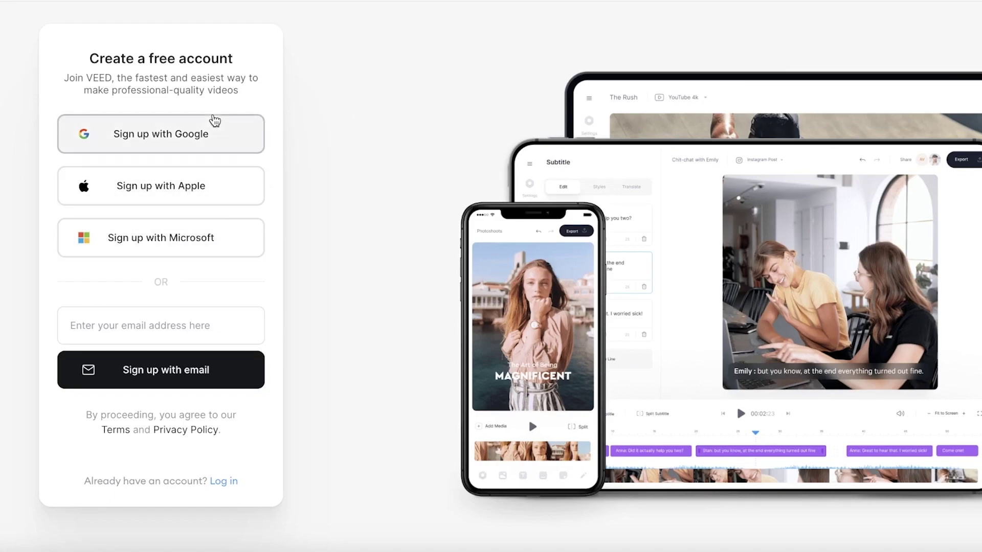
pyautogui.click(213, 126)
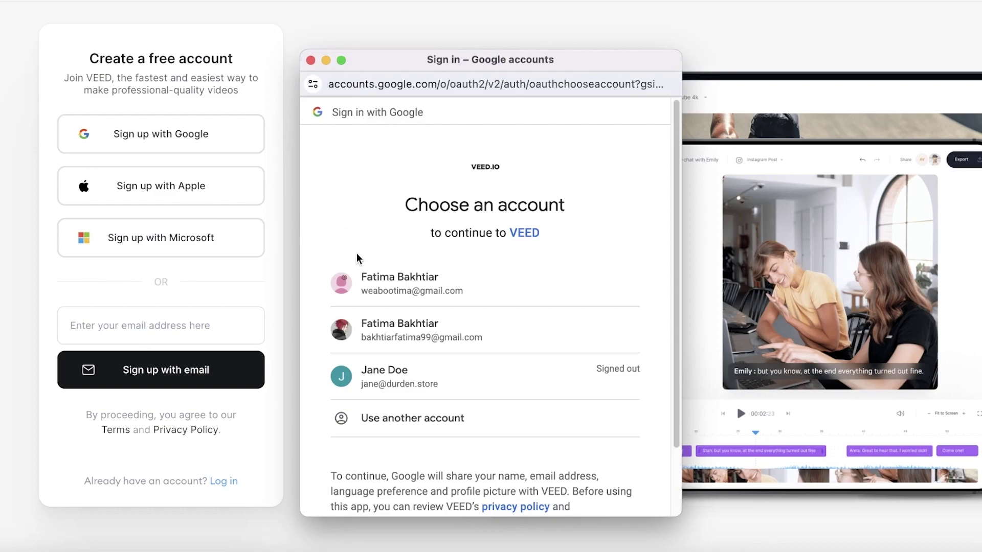
pyautogui.click(363, 267)
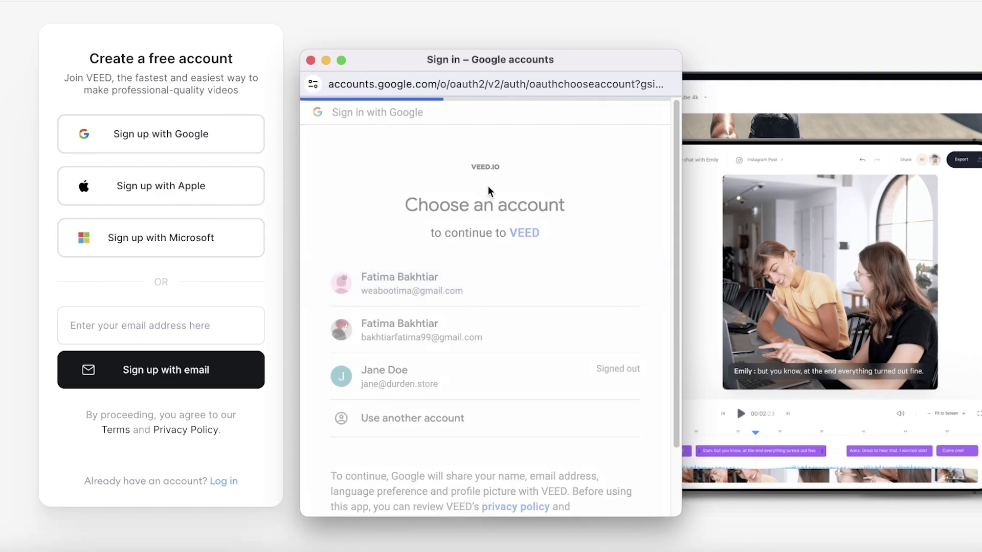
pyautogui.click(539, 388)
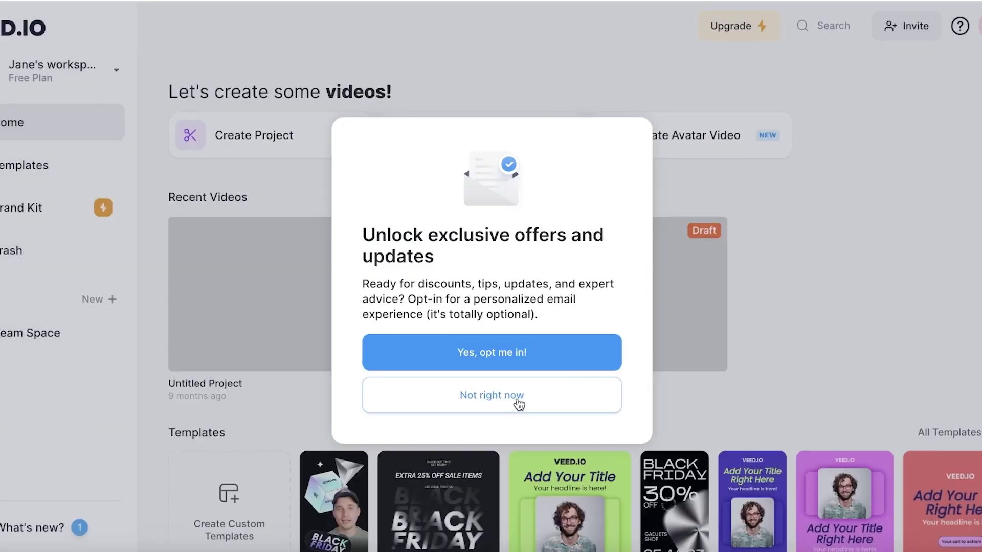
# Decline the email offers, then trash both the draft video and the Untitled Project video
pyautogui.click(518, 404)
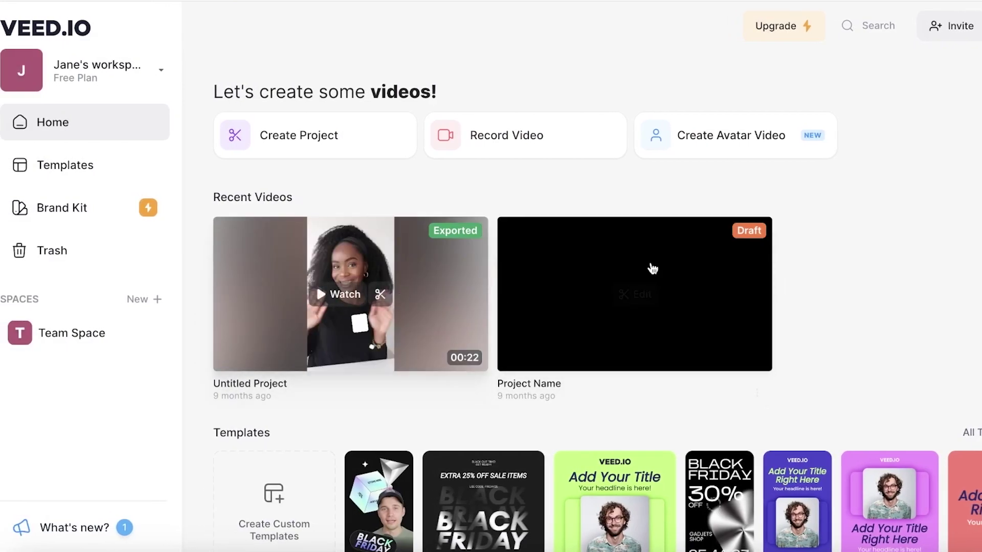
pyautogui.click(752, 392)
pyautogui.click(801, 373)
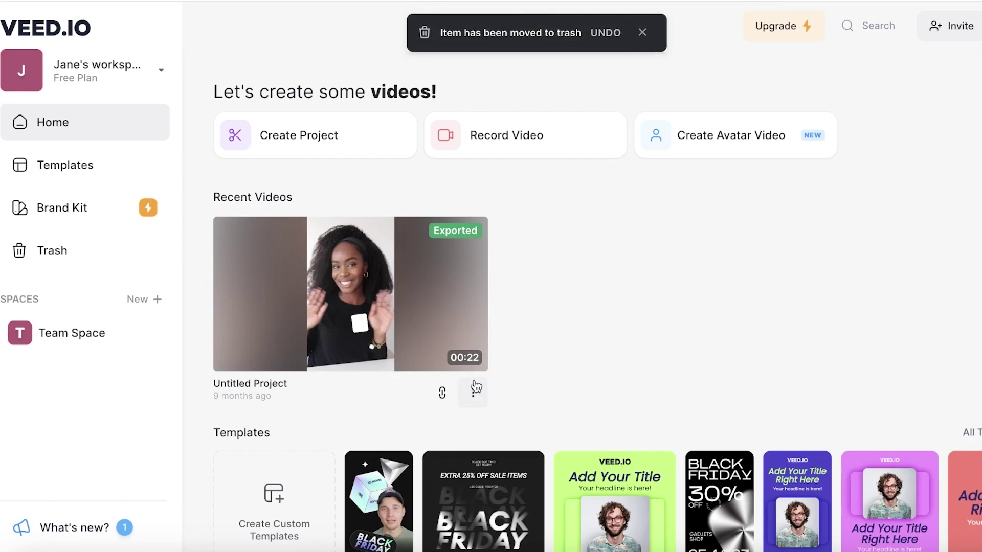
pyautogui.click(476, 389)
pyautogui.click(512, 379)
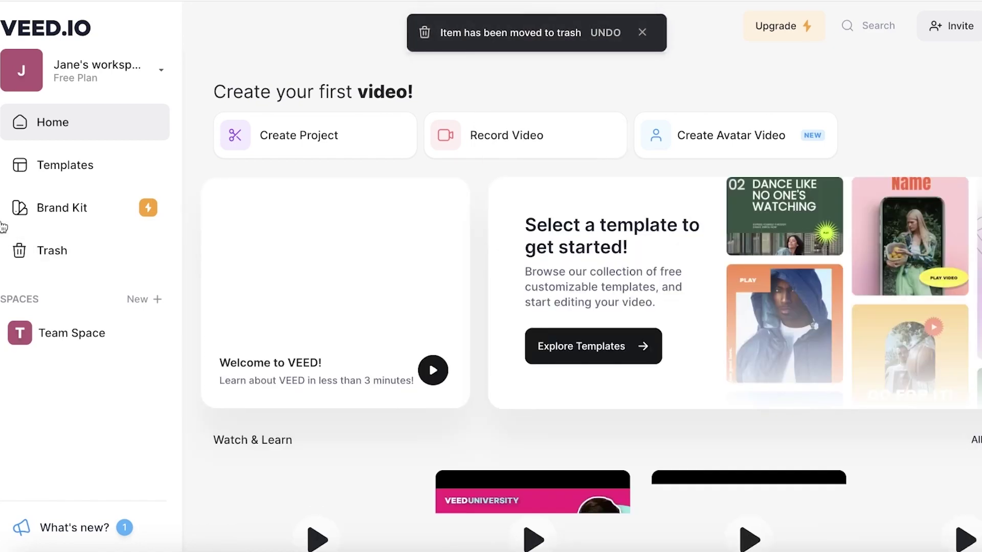
# Open the Templates library and browse categories like For you, Podcast, Mock-ups, Sales and Marketing
pyautogui.click(99, 166)
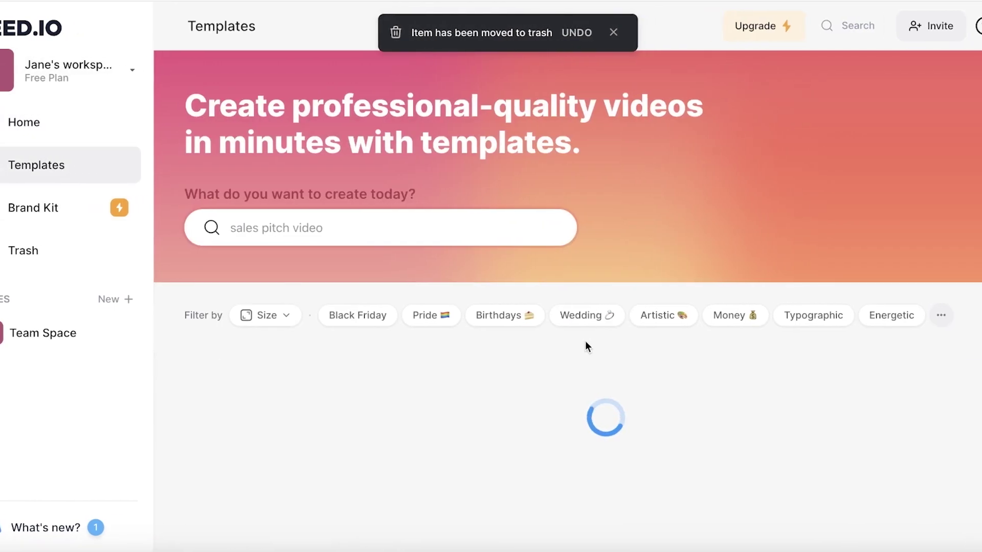
pyautogui.scroll(-9, 274, 335)
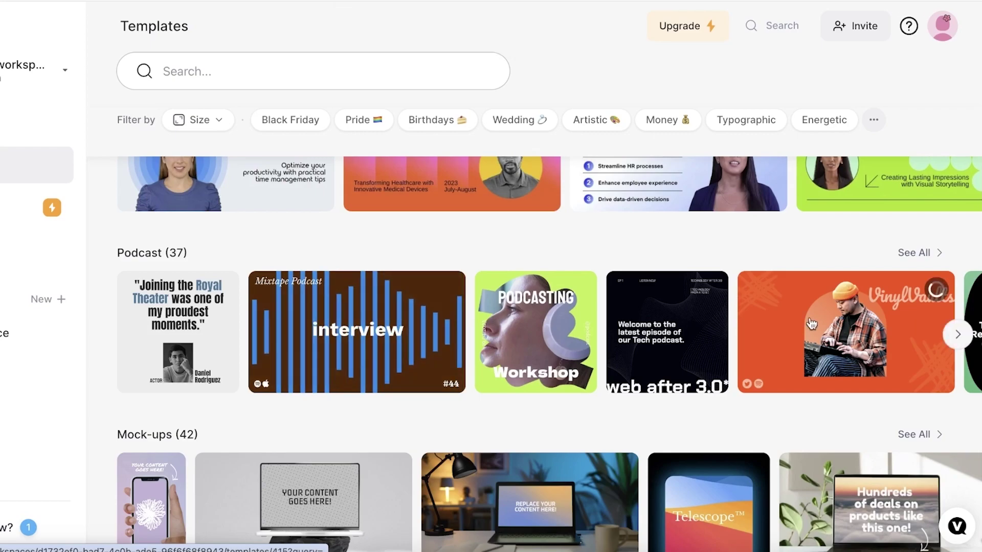
pyautogui.scroll(3, 811, 323)
pyautogui.scroll(-8, 653, 337)
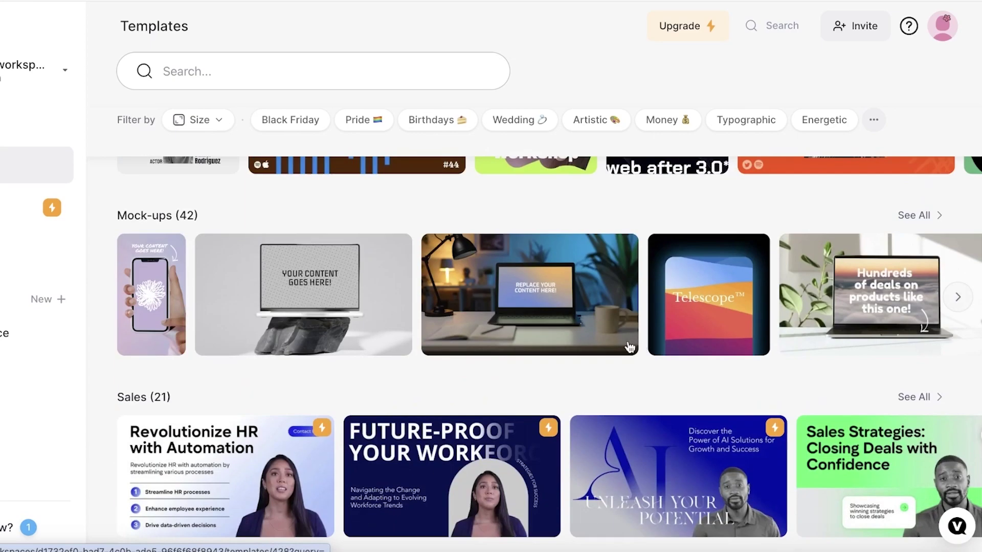
pyautogui.scroll(-2, 671, 334)
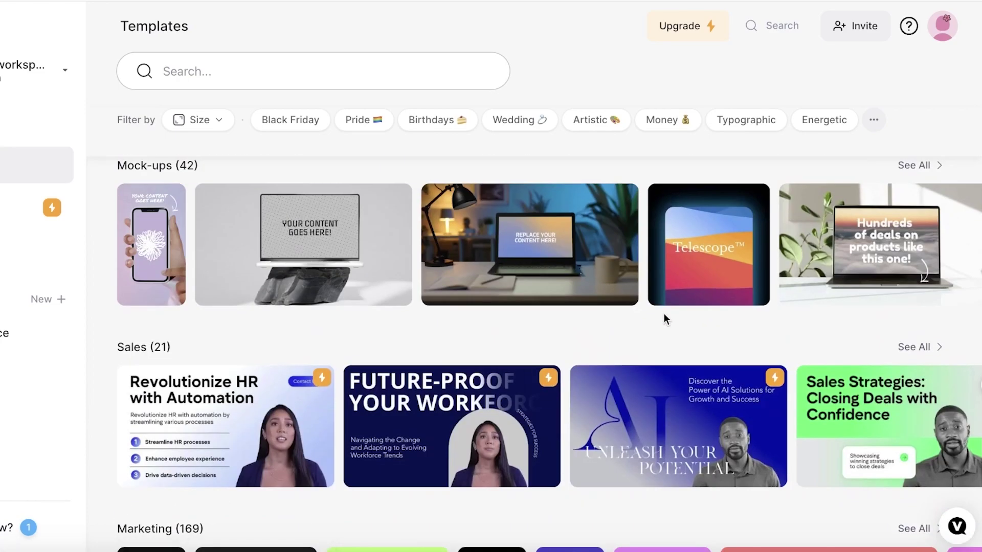
pyautogui.scroll(-10, 664, 314)
pyautogui.scroll(20, 650, 366)
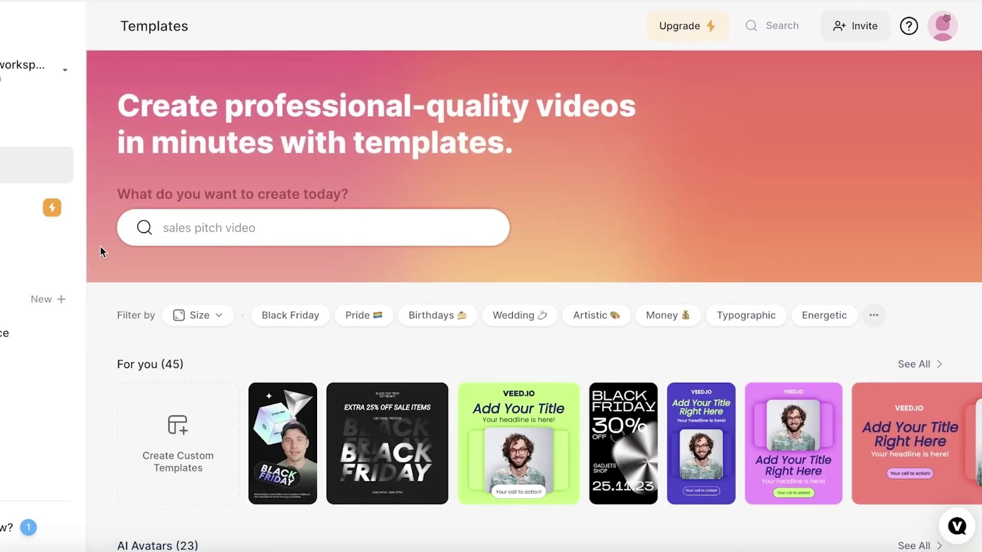
# Return to the home dashboard, skip the Spaces introduction, and browse the ready-made video templates
pyautogui.click(35, 123)
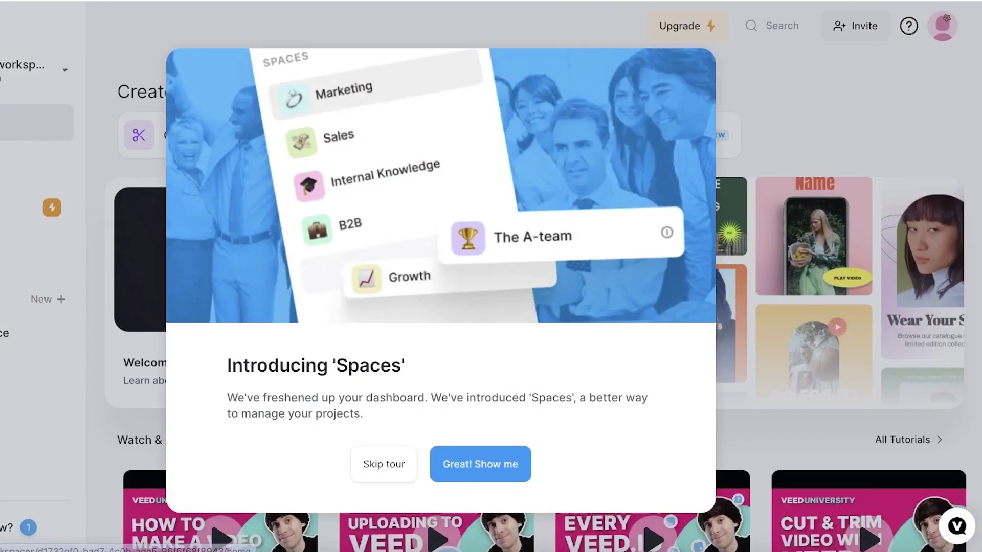
pyautogui.click(354, 465)
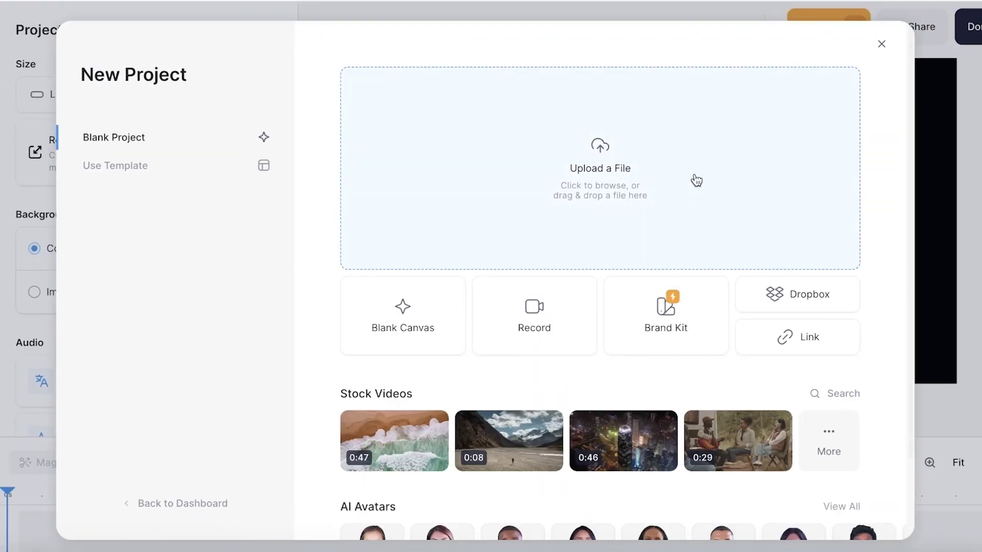
pyautogui.scroll(-2, 696, 180)
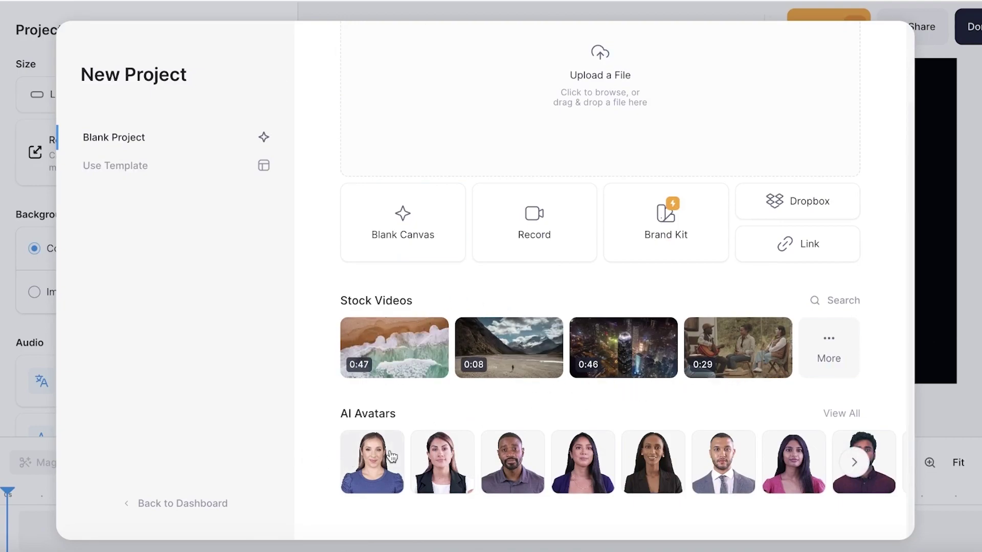
pyautogui.scroll(1, 782, 446)
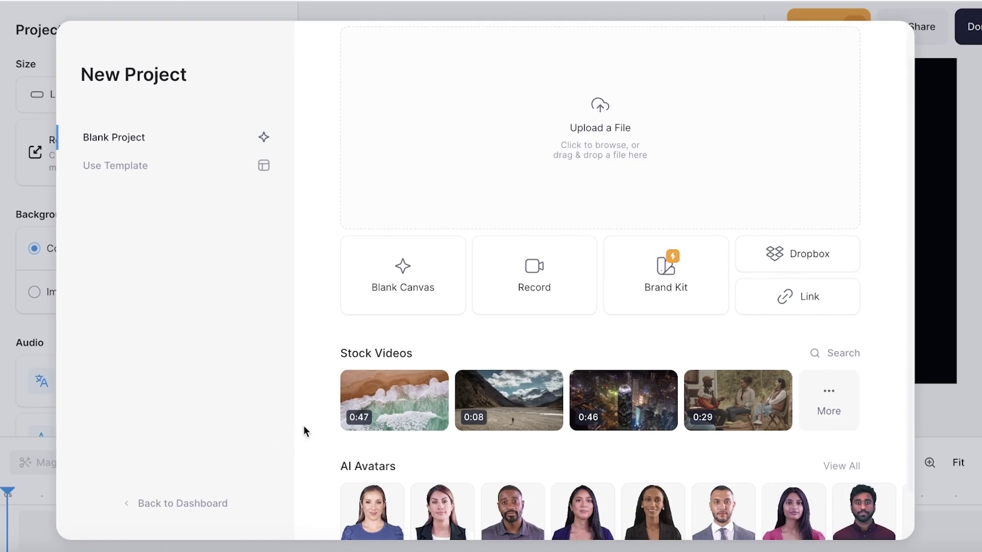
pyautogui.click(152, 167)
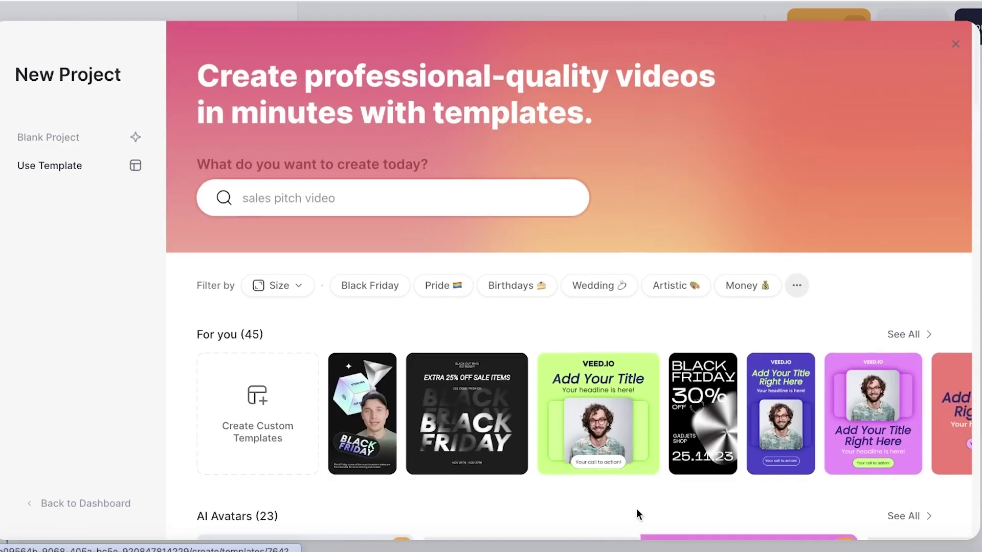
pyautogui.scroll(-5, 778, 395)
pyautogui.scroll(-5, 375, 402)
pyautogui.scroll(15, 382, 386)
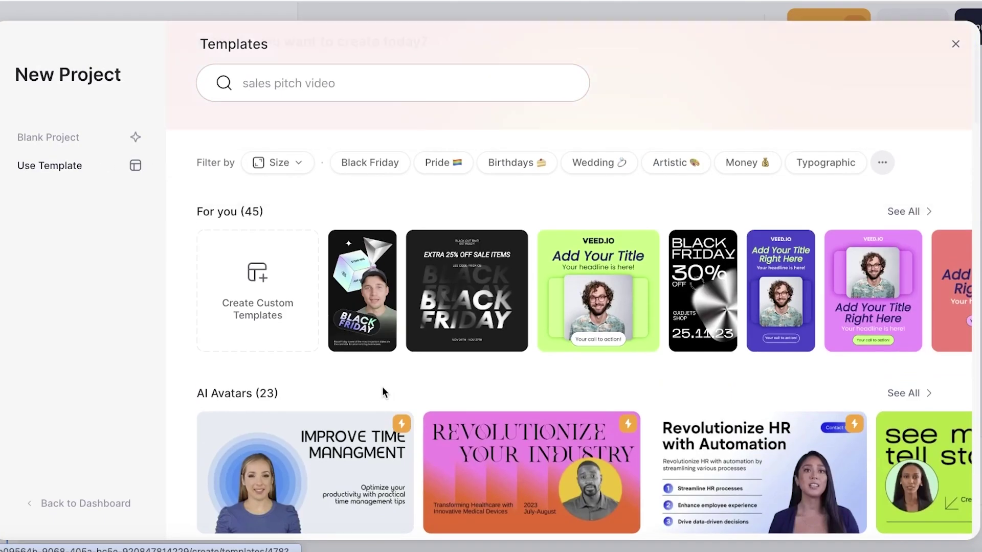
# Start a blank project and upload Untitled design.mp4 from the Downloads folder
pyautogui.click(48, 137)
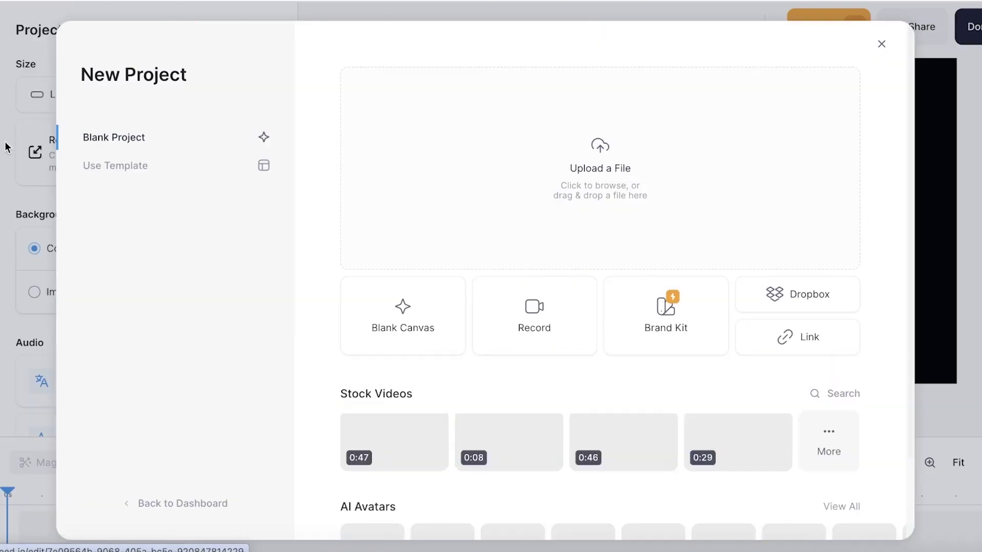
pyautogui.click(512, 184)
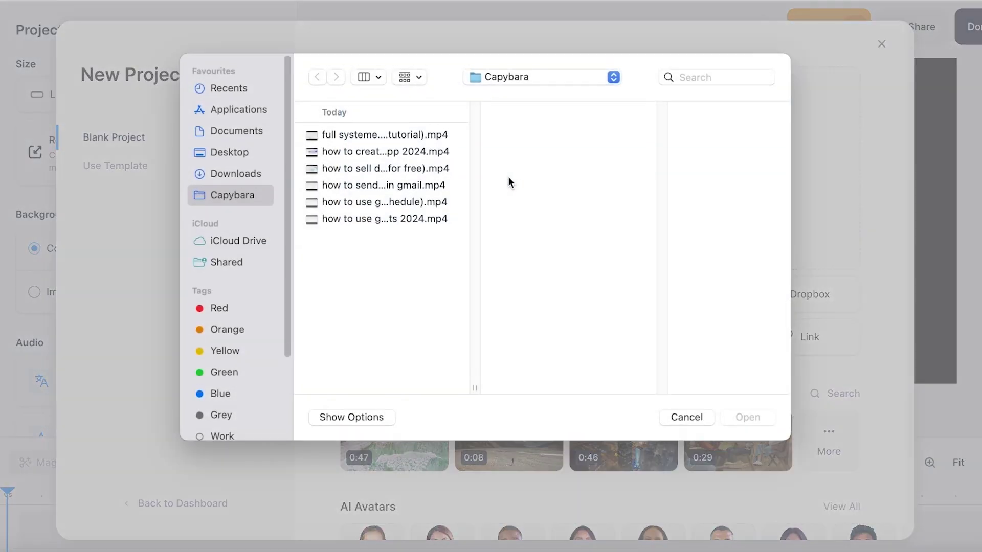
pyautogui.click(205, 174)
pyautogui.click(378, 144)
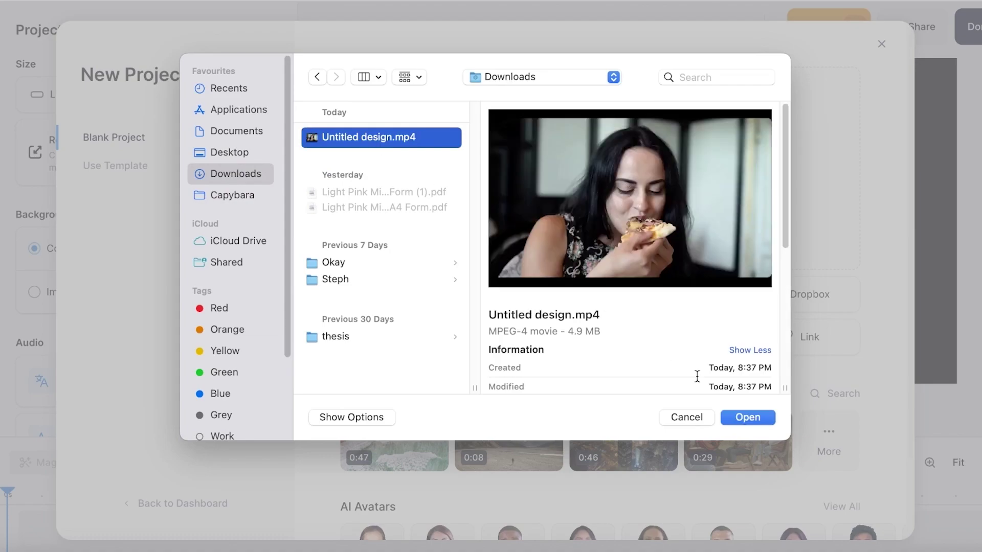
pyautogui.click(724, 419)
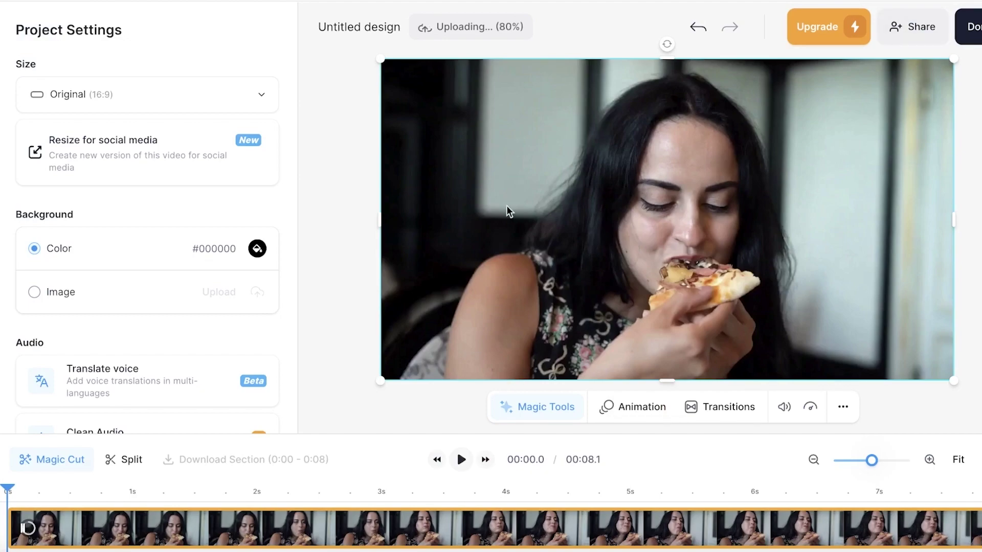
# Choose YouTube (16:9) as the project size in Project Settings
pyautogui.click(214, 90)
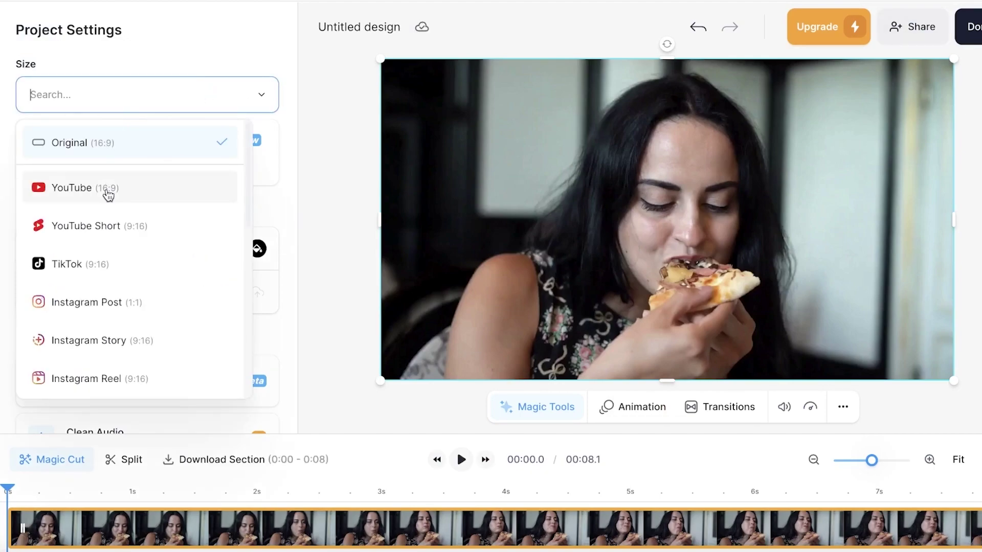
pyautogui.click(108, 192)
pyautogui.click(123, 103)
pyautogui.click(101, 198)
pyautogui.click(125, 83)
pyautogui.click(182, 97)
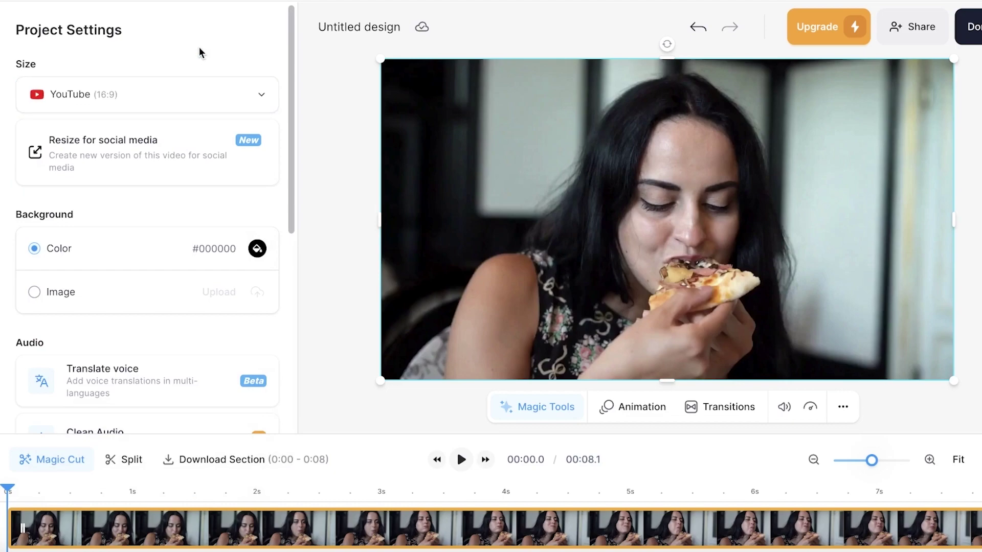
# Look at the Resize for Social Media options, close them, and browse the clip's editing options
pyautogui.click(88, 148)
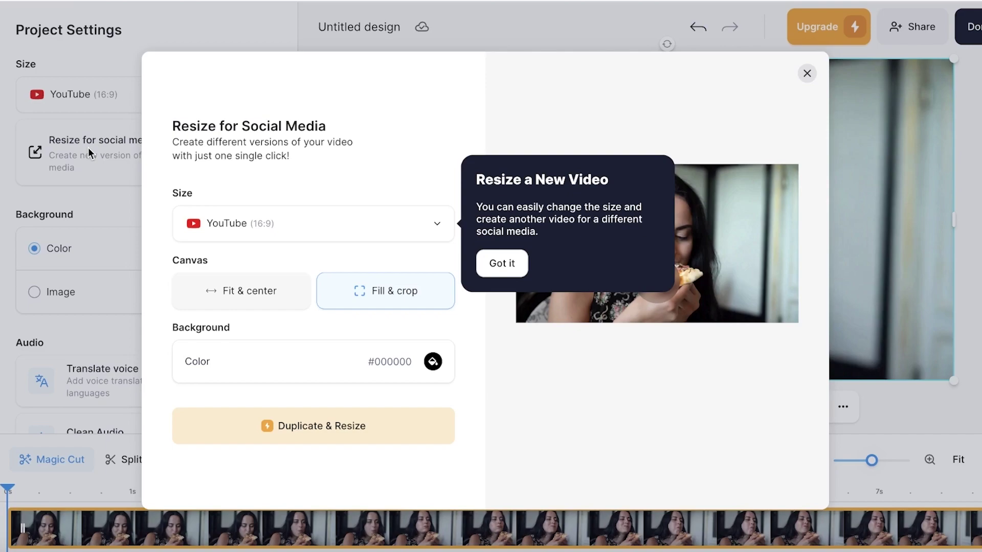
pyautogui.click(807, 73)
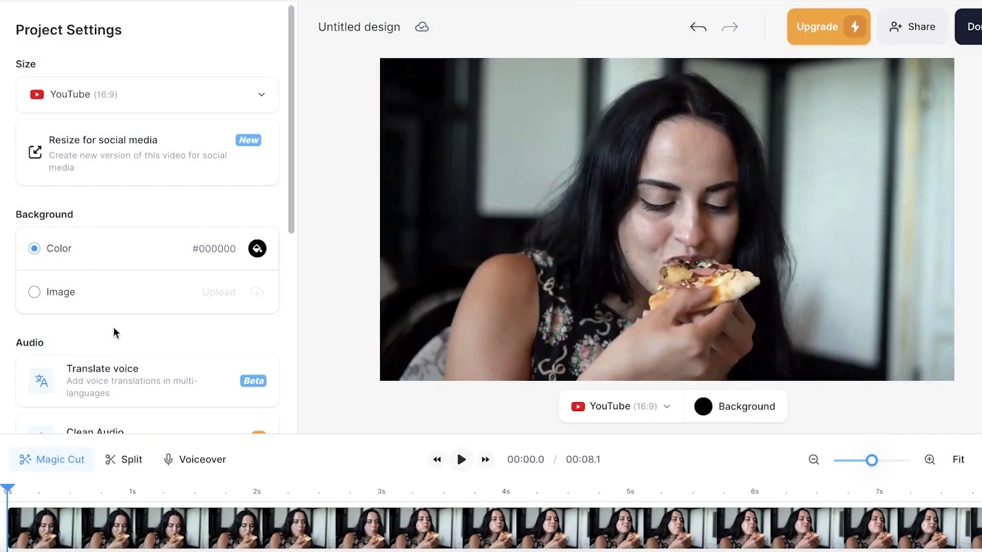
pyautogui.scroll(-7, 66, 278)
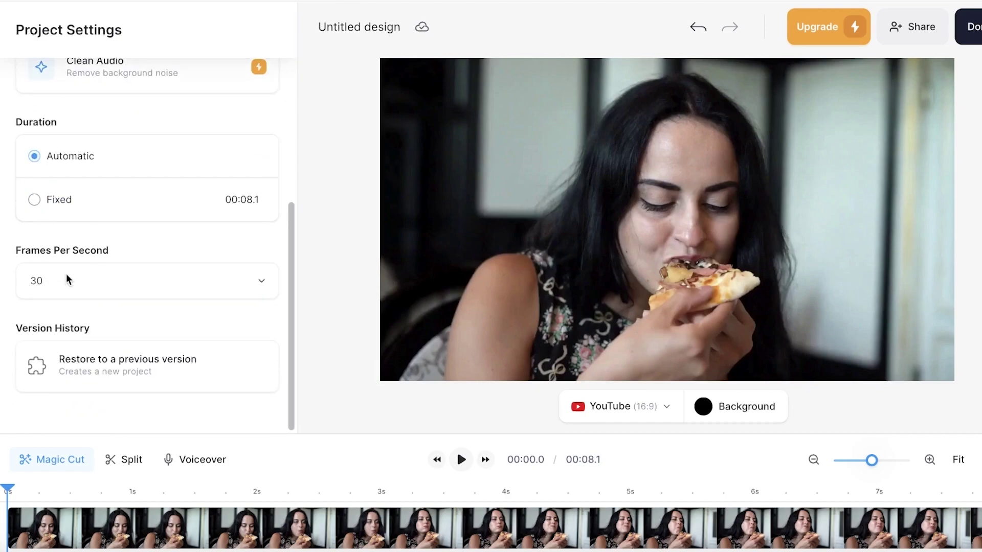
pyautogui.scroll(4, 66, 281)
pyautogui.scroll(1, 57, 217)
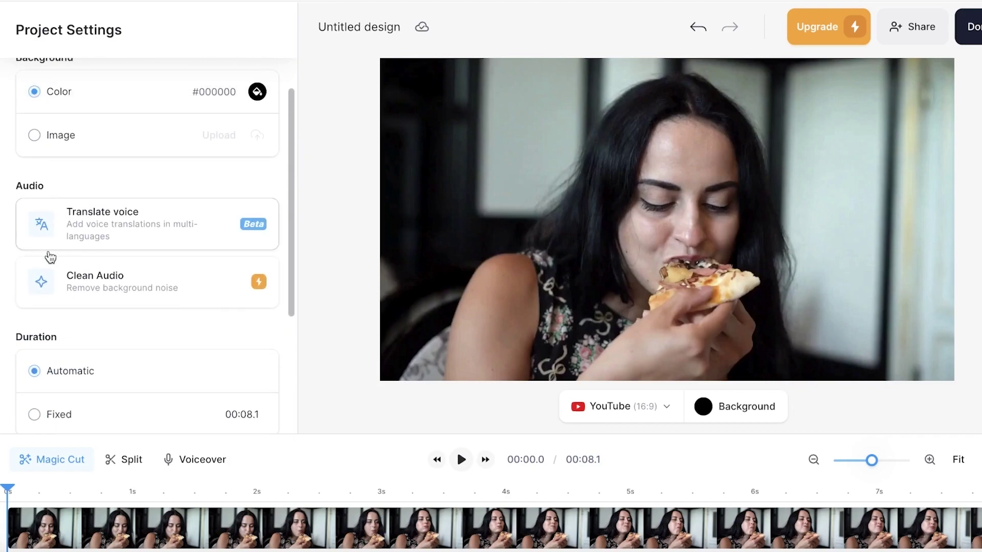
pyautogui.scroll(-4, 52, 271)
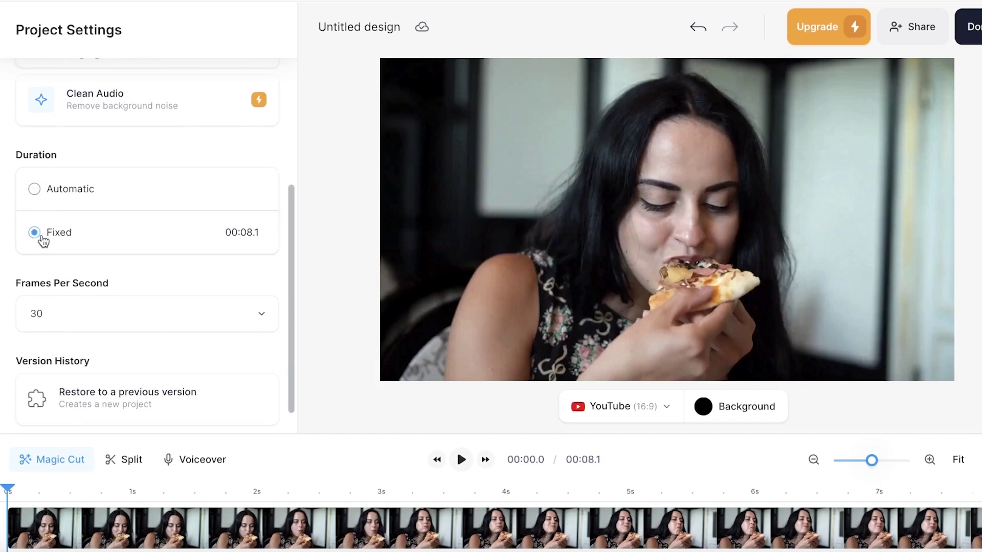
pyautogui.scroll(-1, 64, 266)
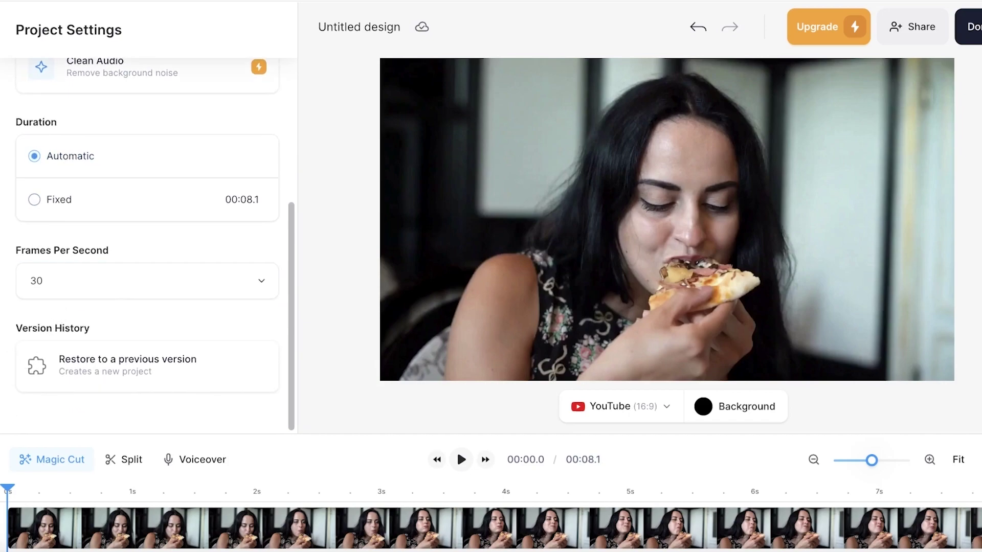
pyautogui.hotkey('ctrl', 'k')
pyautogui.press('Escape')
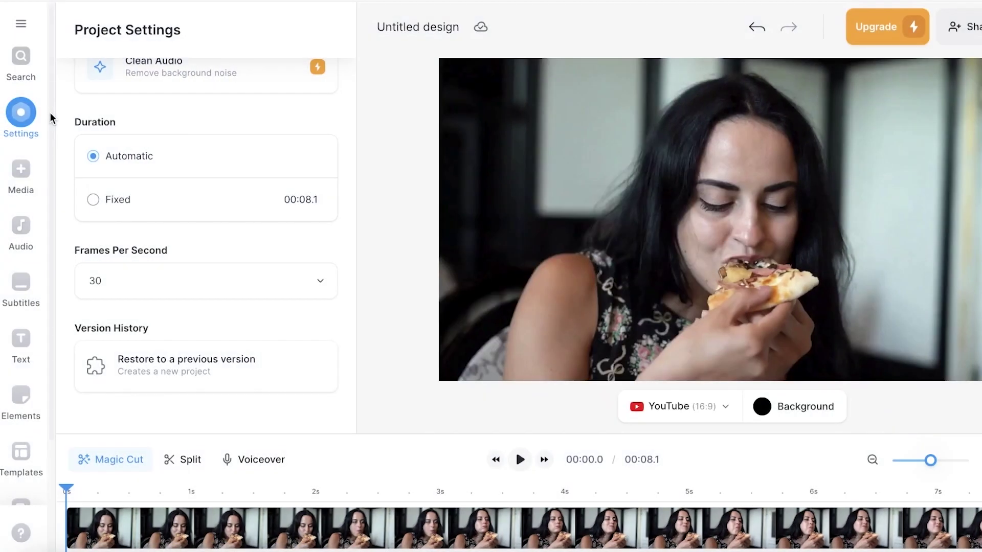
# Open the pizza clip's editing options and try Detach Audio, which fails
pyautogui.click(7, 184)
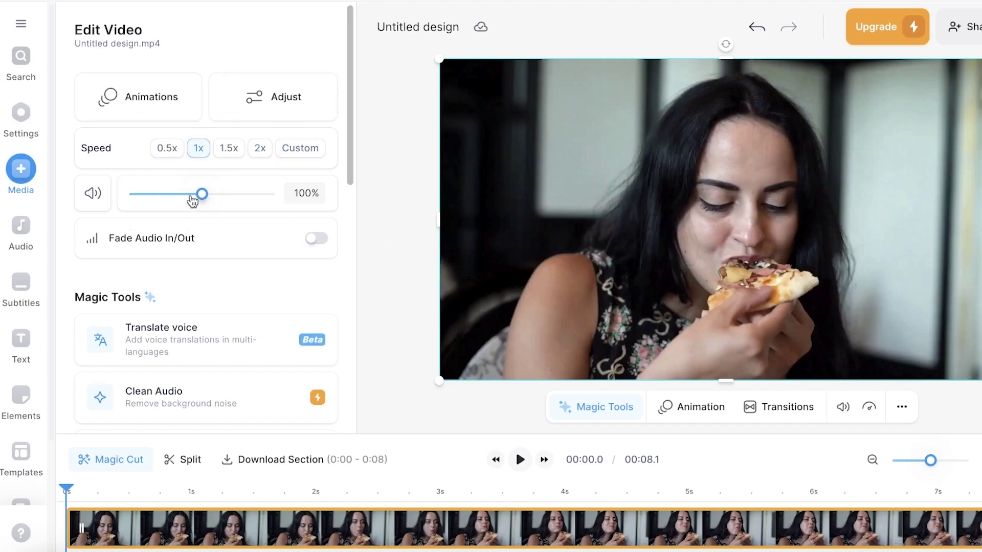
pyautogui.scroll(-10, 134, 309)
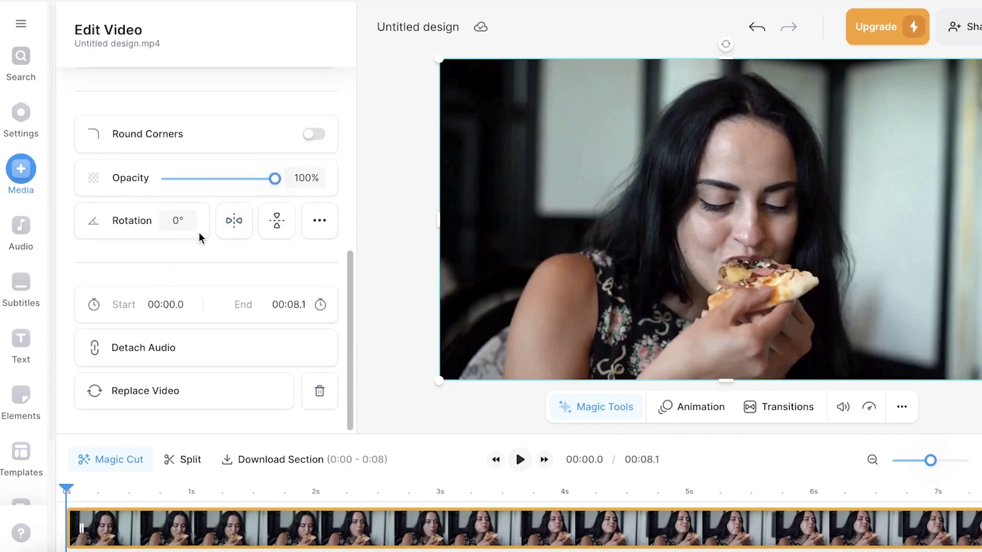
pyautogui.click(157, 353)
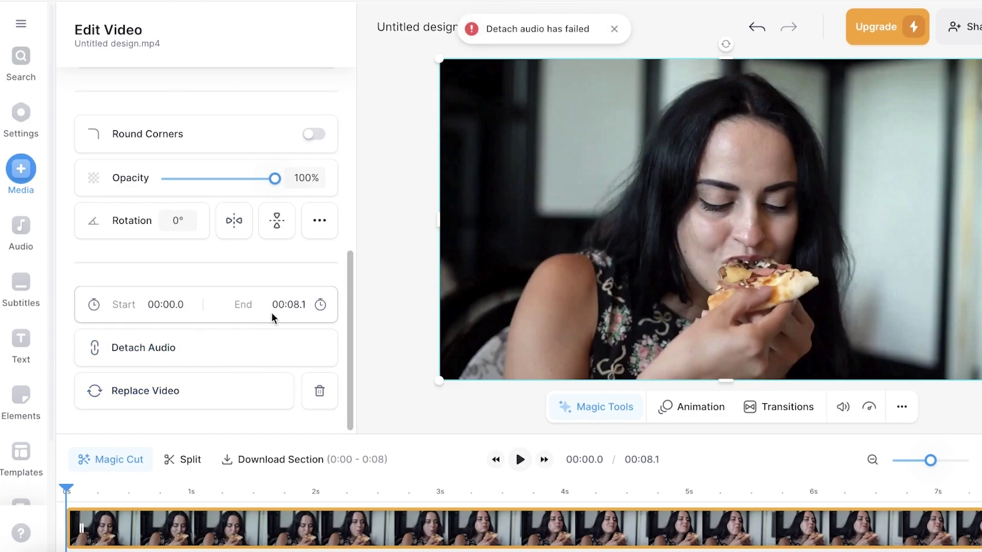
# Adjust the pizza clip to brightness 3, exposure 5, saturation 9, with contrast reset to 0
pyautogui.scroll(10, 272, 315)
pyautogui.click(304, 98)
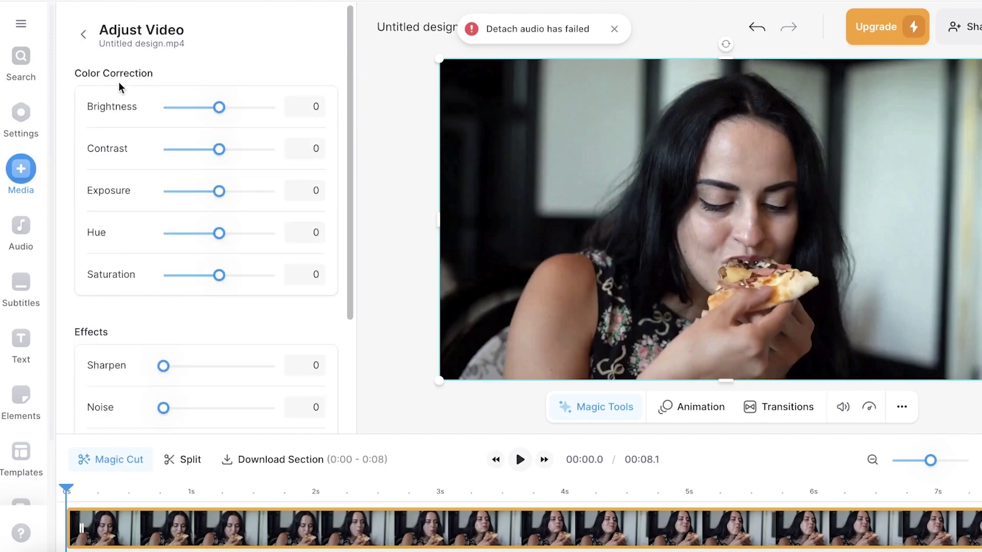
pyautogui.moveTo(219, 108)
pyautogui.mouseDown()
pyautogui.moveTo(189, 107)
pyautogui.moveTo(223, 110)
pyautogui.mouseUp()
pyautogui.moveTo(217, 147)
pyautogui.mouseDown()
pyautogui.moveTo(226, 148)
pyautogui.moveTo(213, 147)
pyautogui.mouseUp()
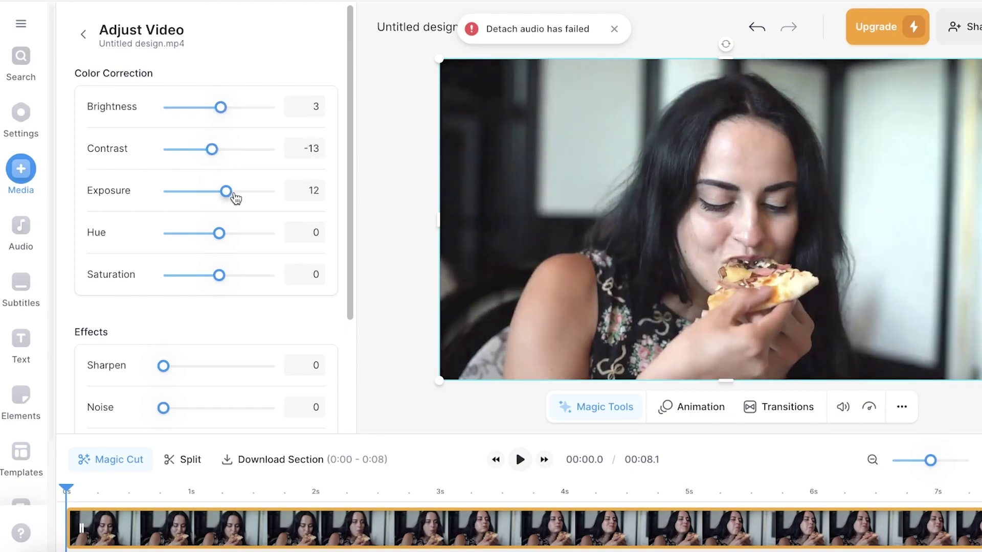
pyautogui.moveTo(236, 196); pyautogui.dragTo(221, 192)
pyautogui.moveTo(219, 234)
pyautogui.mouseDown()
pyautogui.moveTo(238, 240)
pyautogui.moveTo(218, 237)
pyautogui.mouseUp()
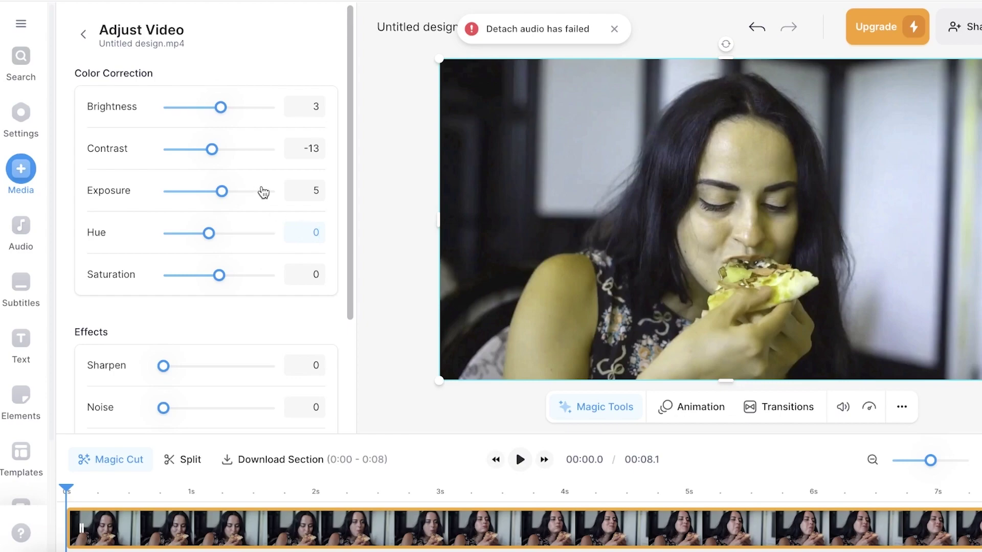
pyautogui.doubleClick(310, 148)
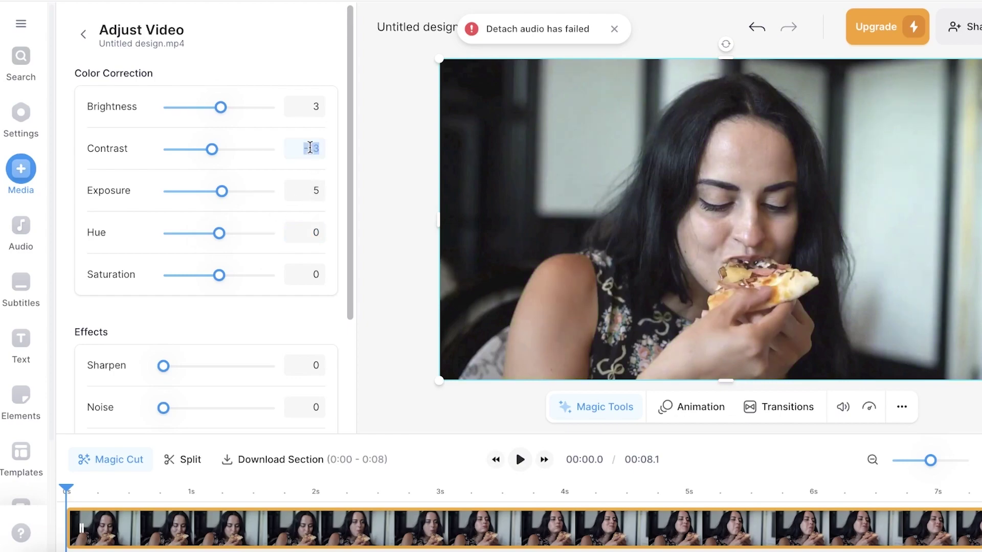
pyautogui.click(366, 250)
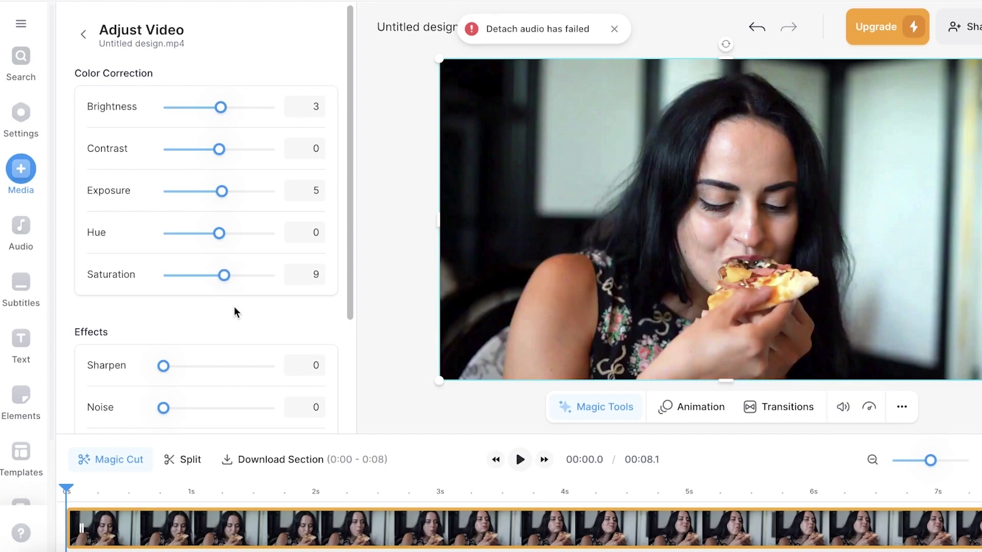
pyautogui.scroll(-3, 236, 312)
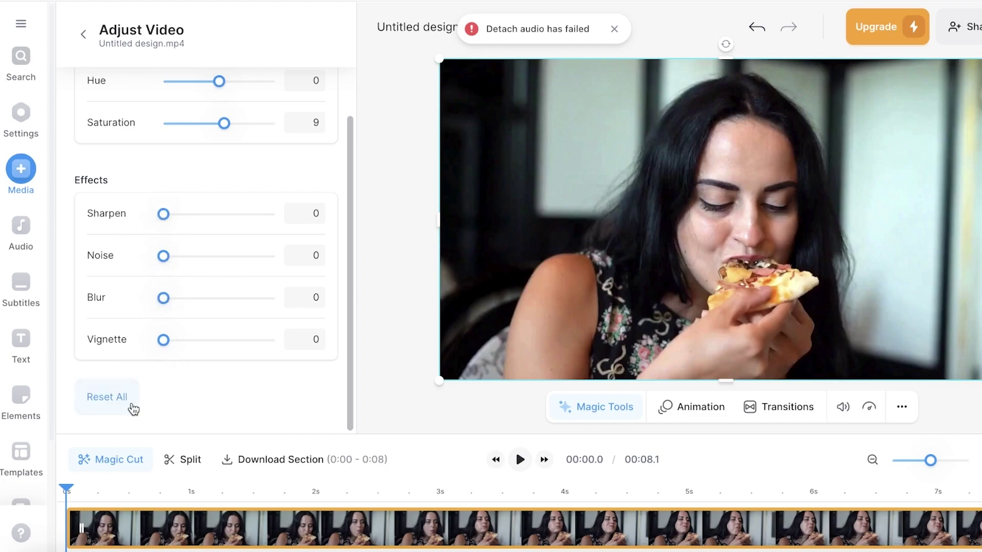
pyautogui.scroll(3, 223, 167)
pyautogui.click(81, 35)
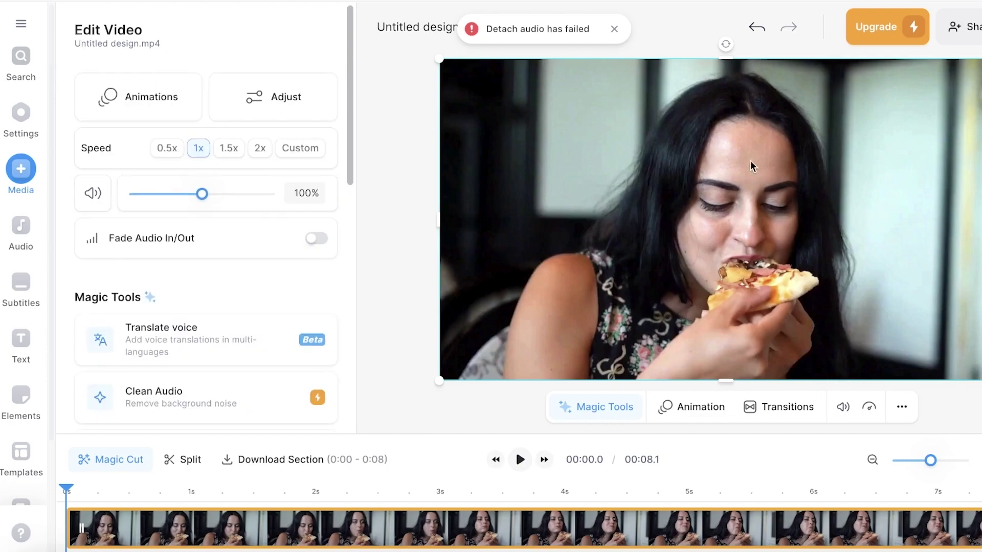
# Reselect the pizza clip, scrub to 0.7 s and split, then split again at 3.3 s
pyautogui.press('Escape')
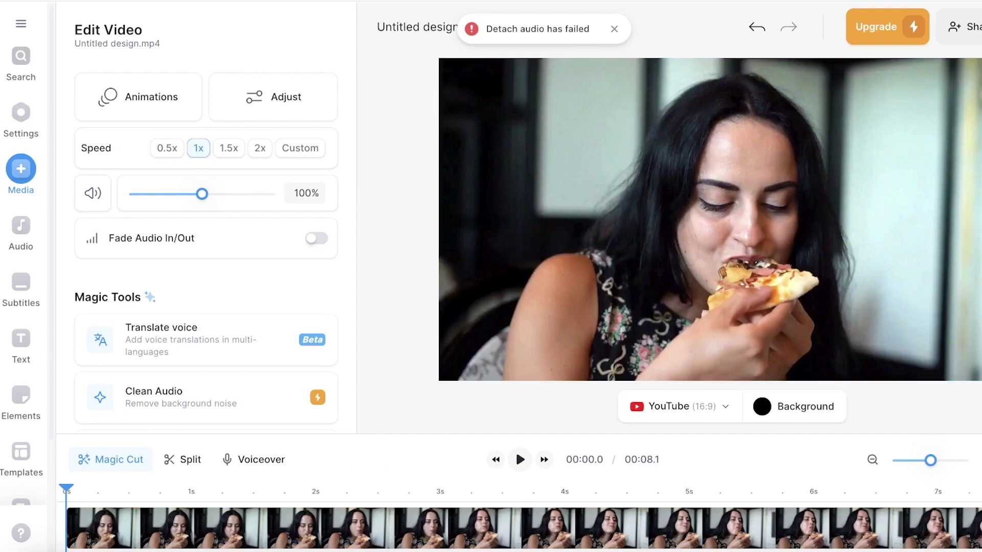
pyautogui.click(949, 146)
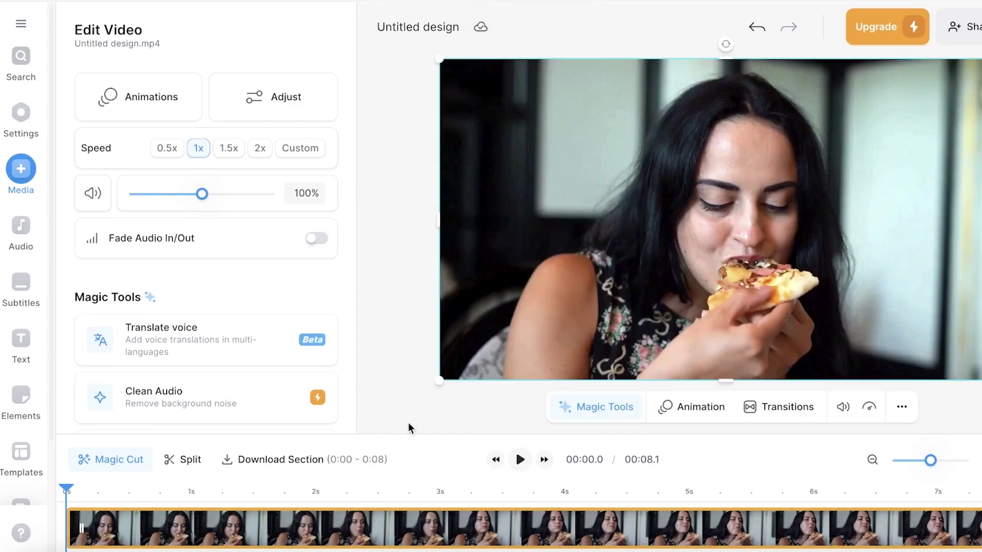
pyautogui.moveTo(70, 488); pyautogui.dragTo(371, 488)
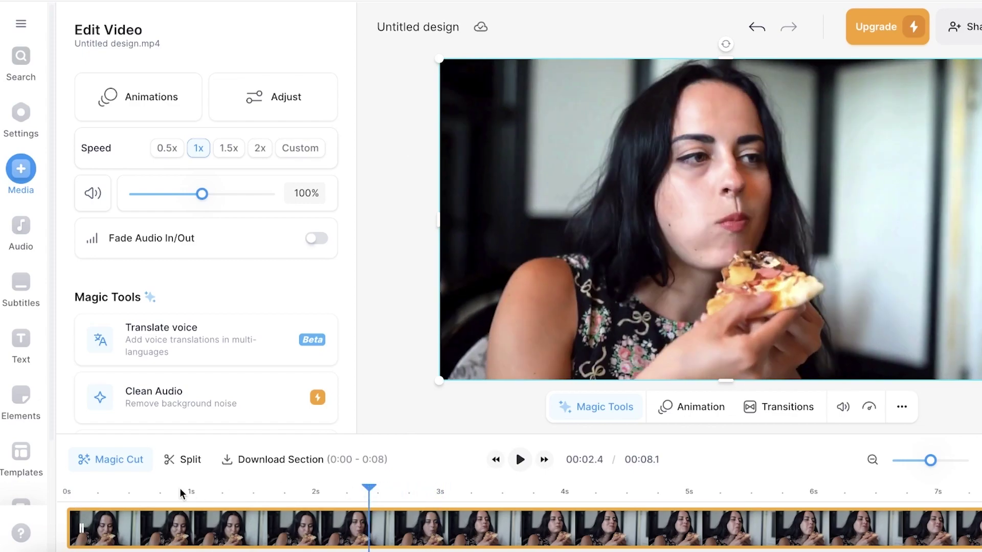
pyautogui.click(696, 492)
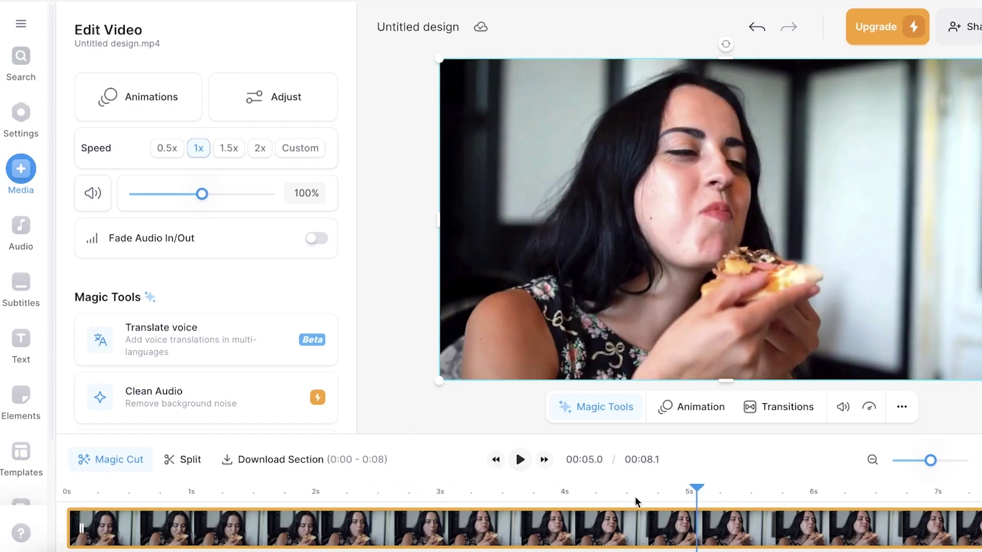
pyautogui.moveTo(702, 491); pyautogui.dragTo(138, 533)
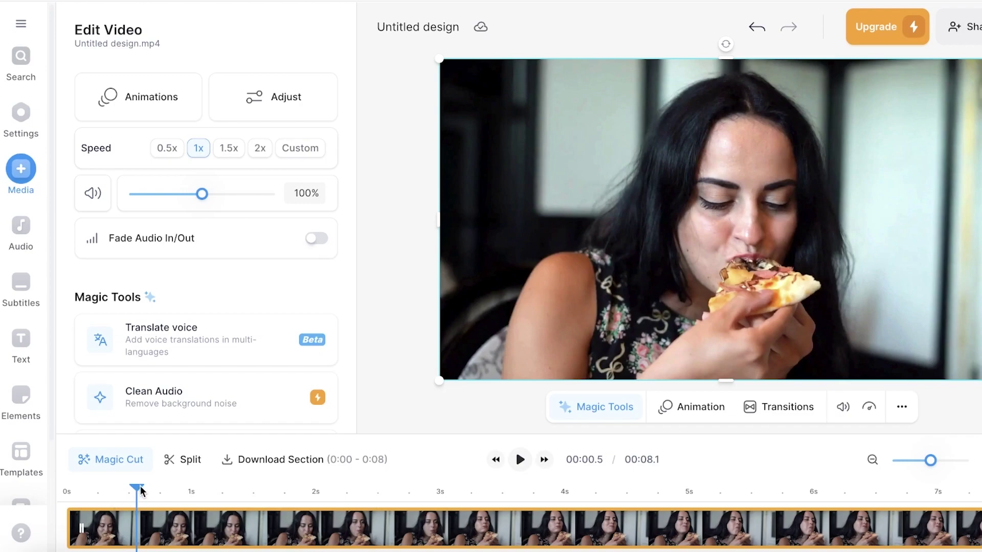
pyautogui.moveTo(142, 492); pyautogui.dragTo(158, 507)
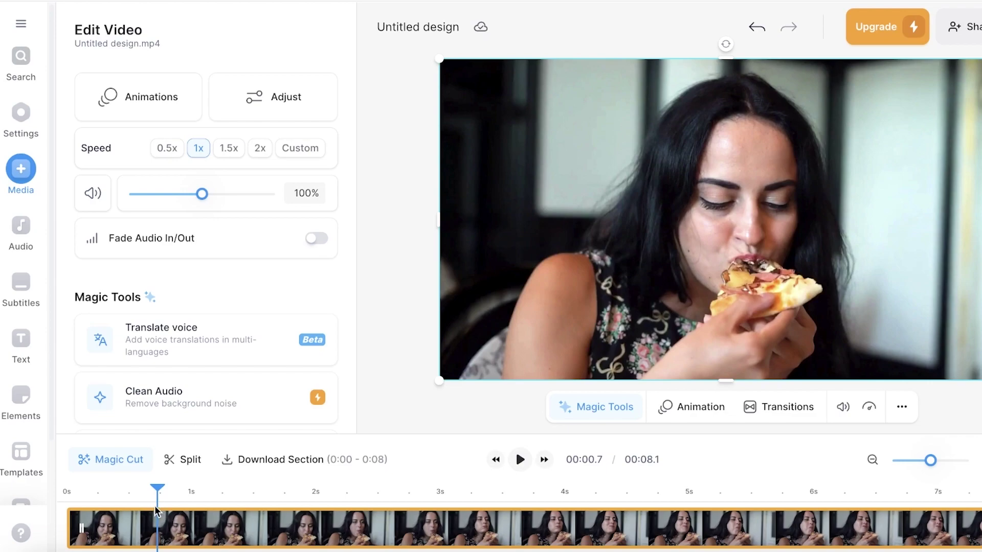
pyautogui.click(187, 459)
pyautogui.moveTo(159, 491); pyautogui.dragTo(474, 490)
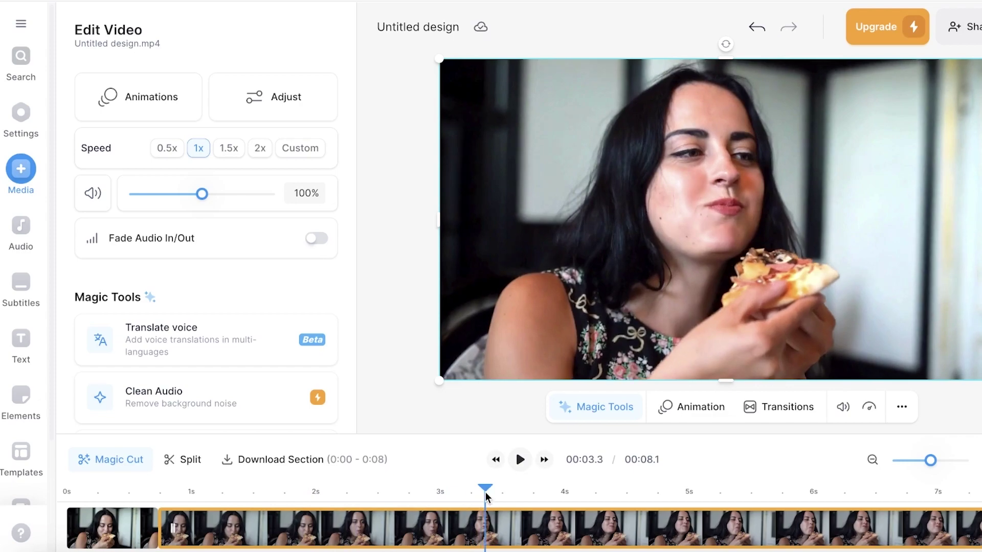
pyautogui.click(182, 460)
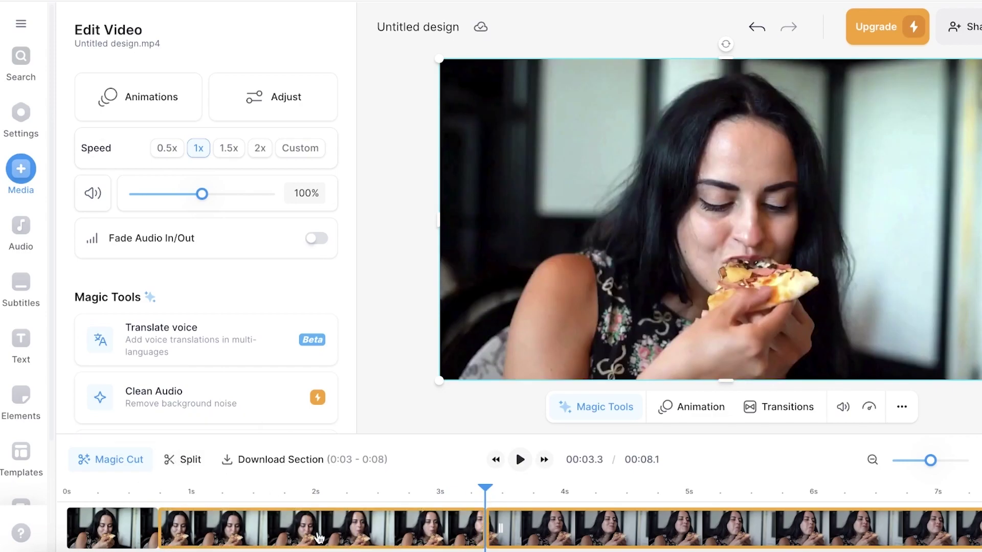
# Delete the 0.7–3.3 s section, slide the later clip into the gap, preview, then undo the move
pyautogui.rightClick(290, 533)
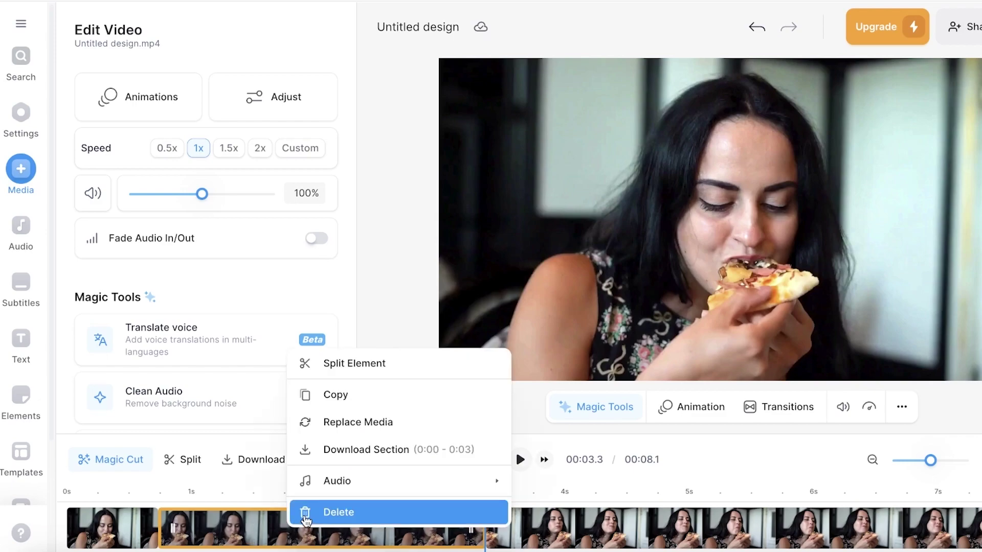
pyautogui.click(308, 514)
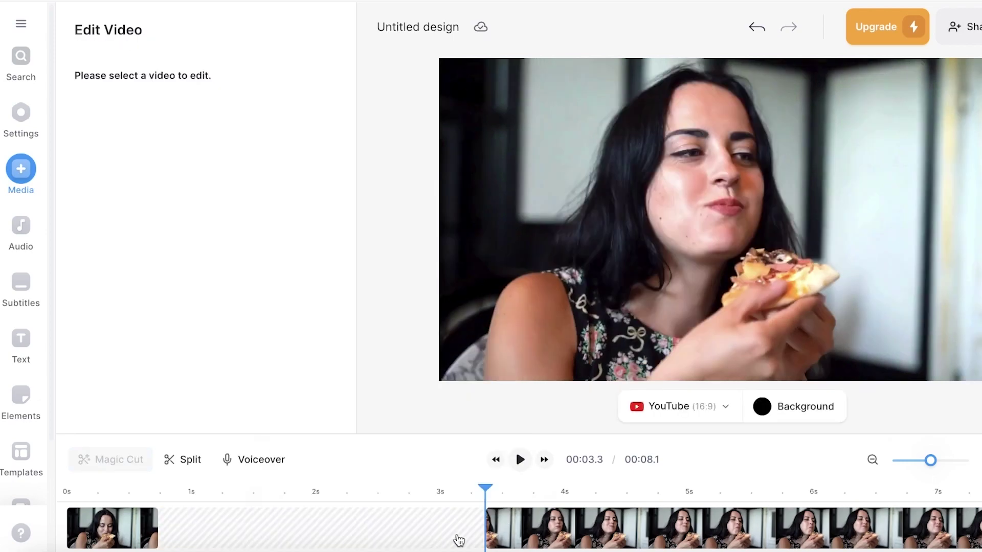
pyautogui.click(553, 539)
pyautogui.moveTo(554, 539); pyautogui.dragTo(221, 538)
pyautogui.moveTo(480, 492); pyautogui.dragTo(42, 506)
pyautogui.click(520, 459)
pyautogui.click(520, 459)
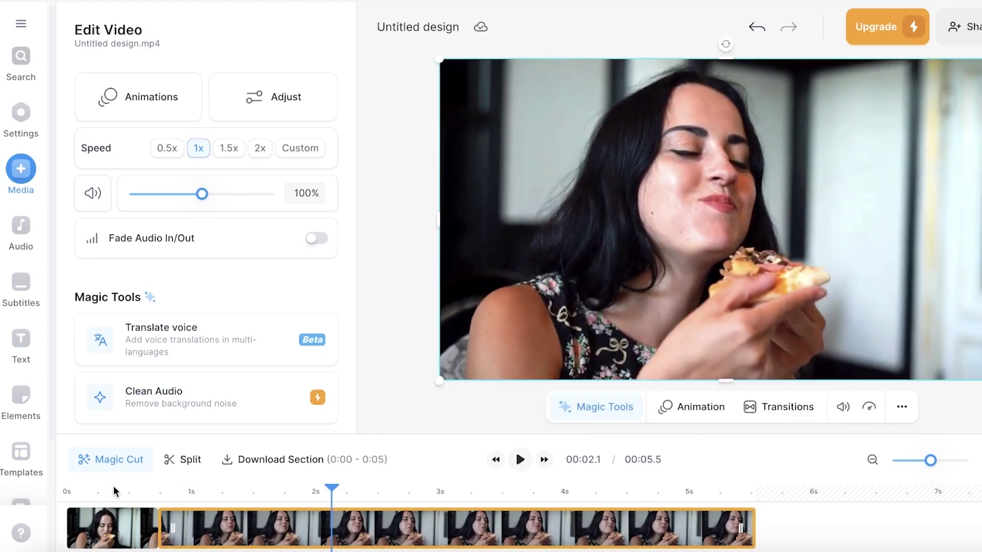
pyautogui.click(765, 26)
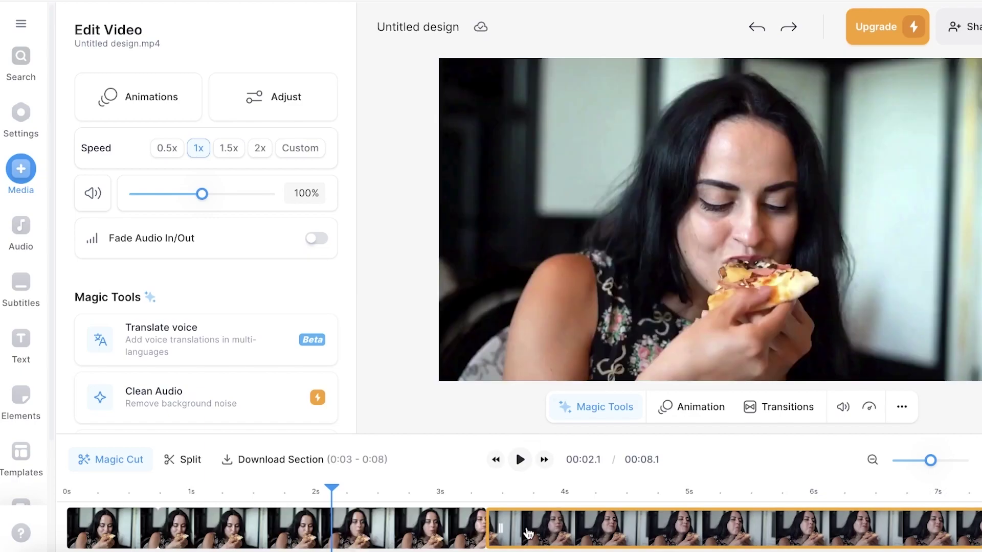
# Split the pizza clip at 2.2 s and 4.9 s, then bring up its Animation choices
pyautogui.click(764, 31)
pyautogui.click(688, 195)
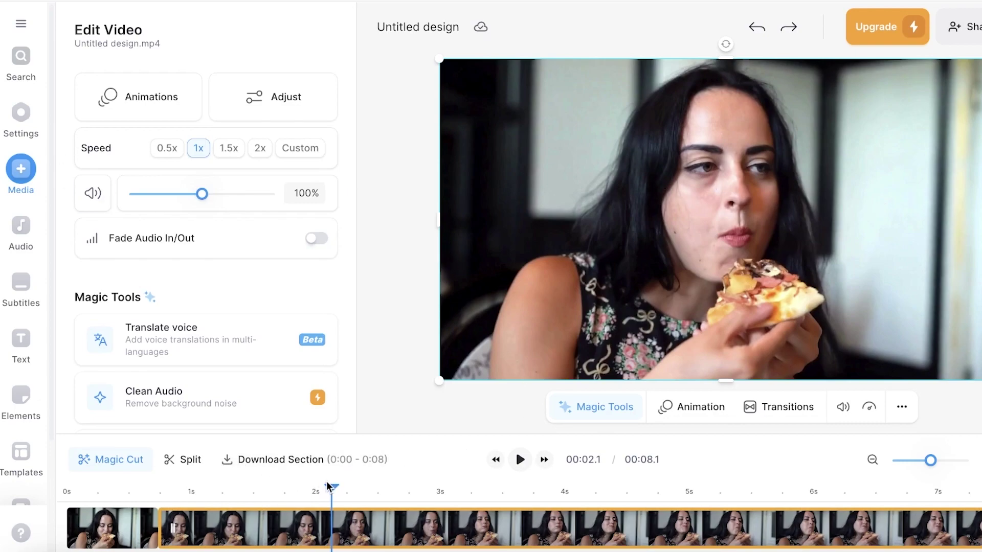
pyautogui.moveTo(333, 495)
pyautogui.mouseDown()
pyautogui.moveTo(153, 488)
pyautogui.moveTo(365, 488)
pyautogui.moveTo(344, 488)
pyautogui.mouseUp()
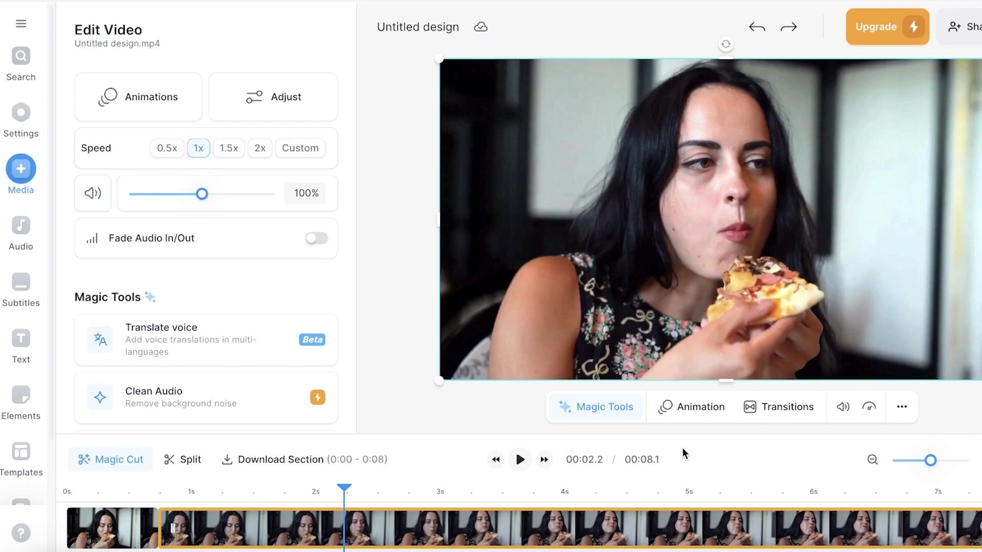
pyautogui.click(190, 459)
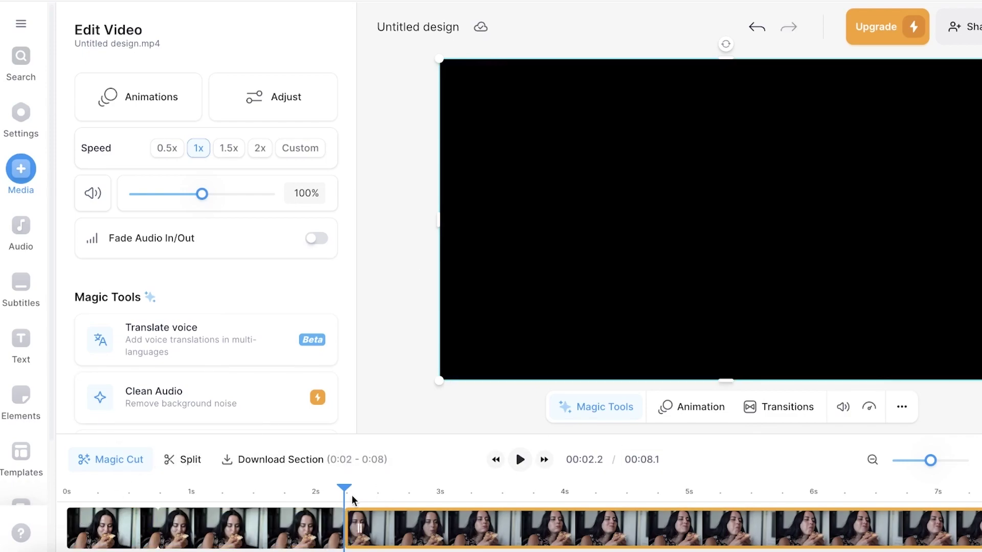
pyautogui.click(431, 498)
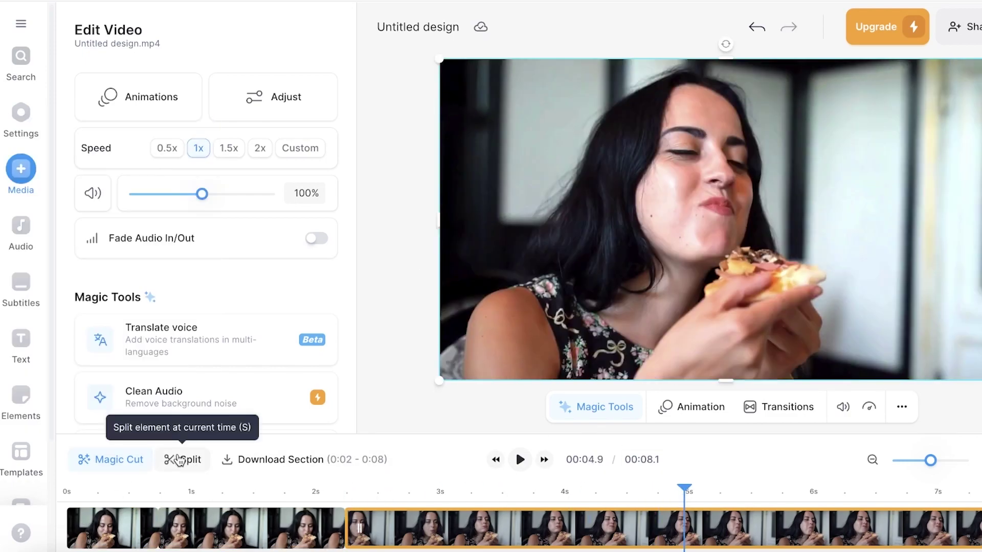
pyautogui.click(176, 460)
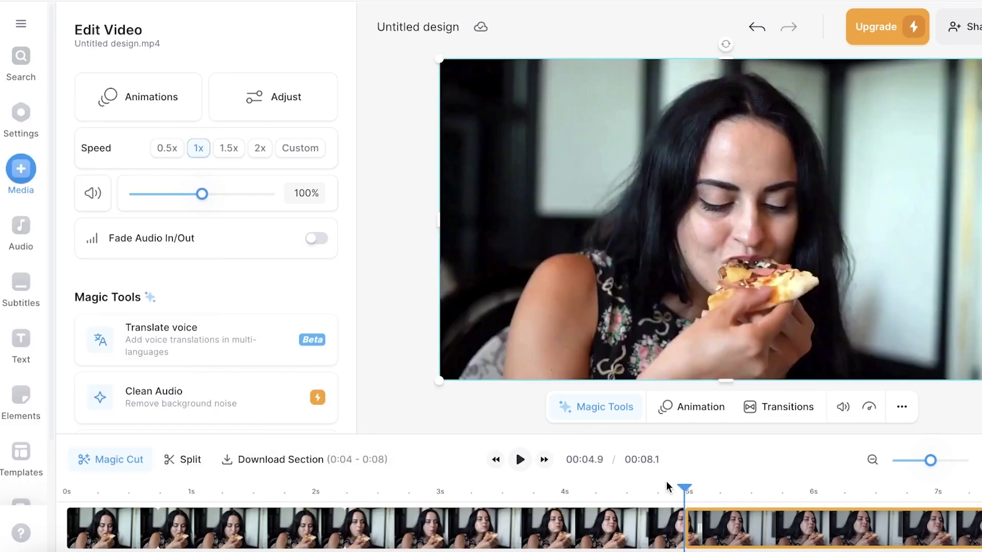
pyautogui.click(702, 402)
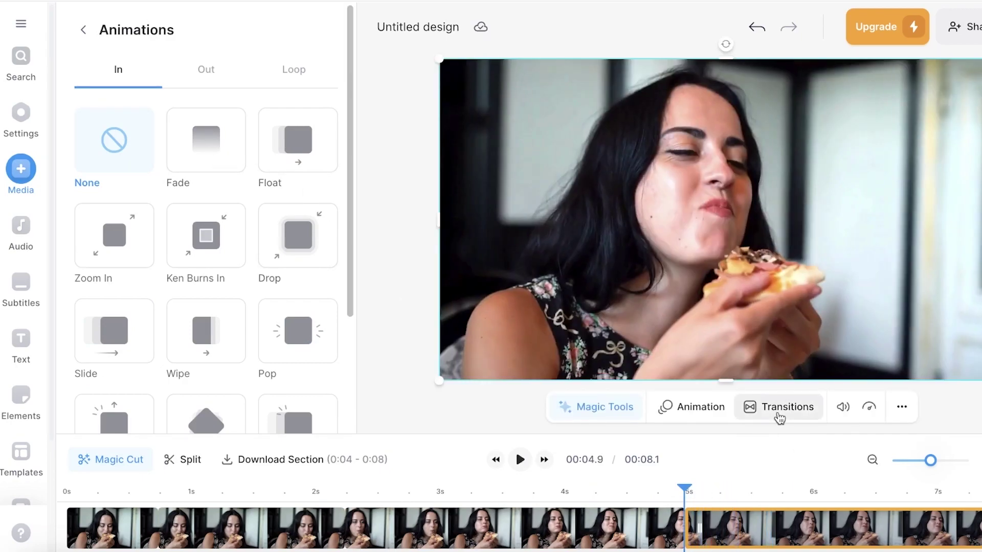
# Browse the list of available transitions
pyautogui.click(778, 407)
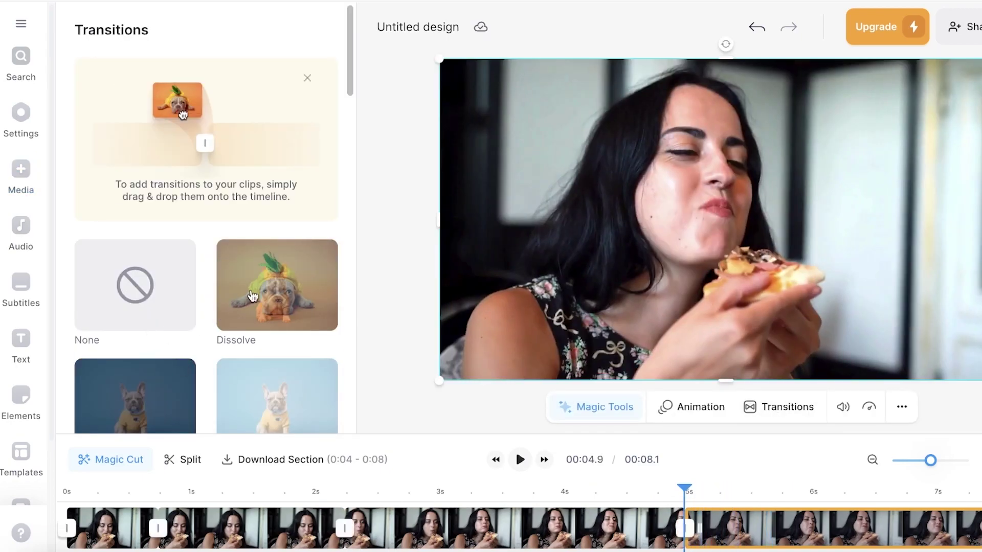
pyautogui.scroll(-4, 252, 297)
pyautogui.scroll(-3, 268, 235)
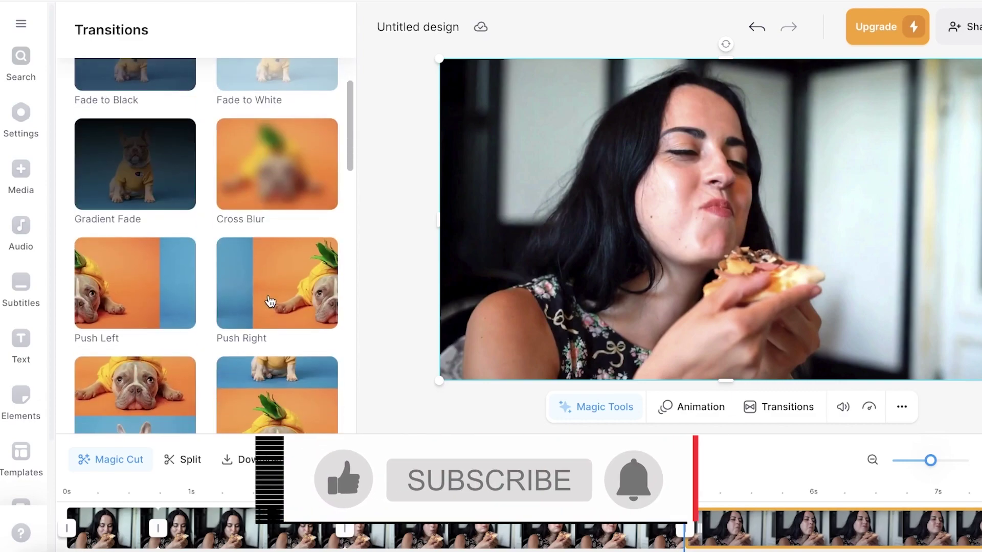
pyautogui.scroll(-5, 141, 162)
pyautogui.scroll(-5, 140, 162)
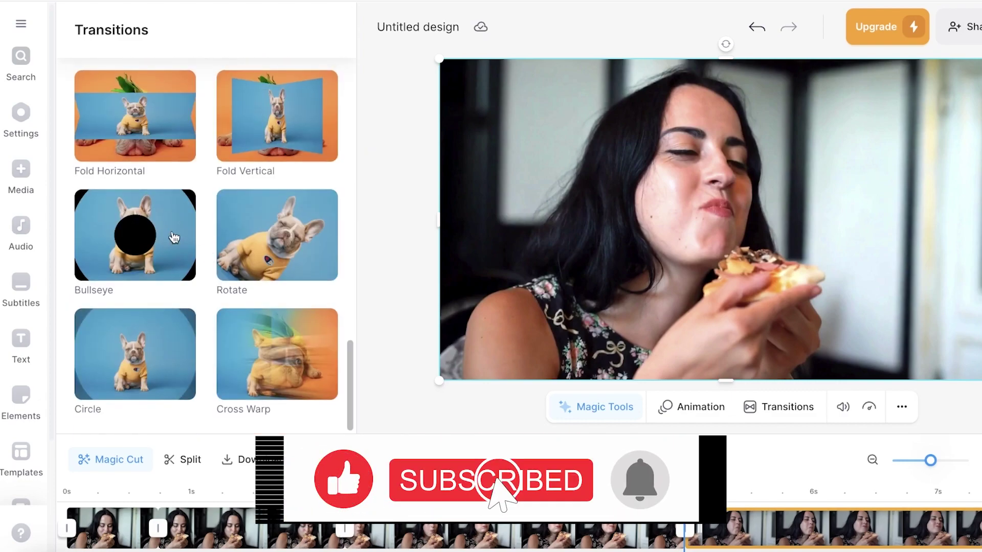
pyautogui.scroll(3, 273, 364)
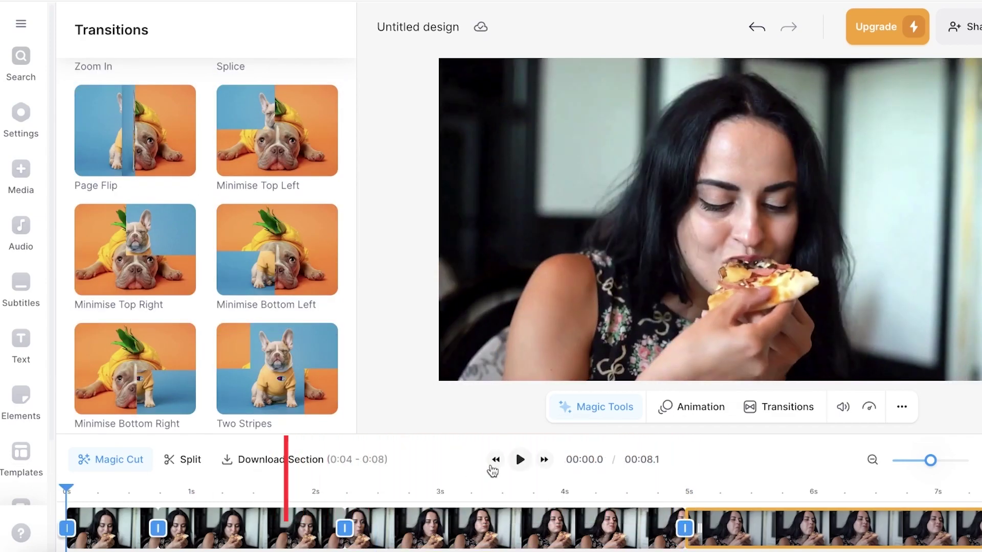
# Preview the cut video, select the 0.7–2.2 s section, and rewind to the start
pyautogui.click(517, 460)
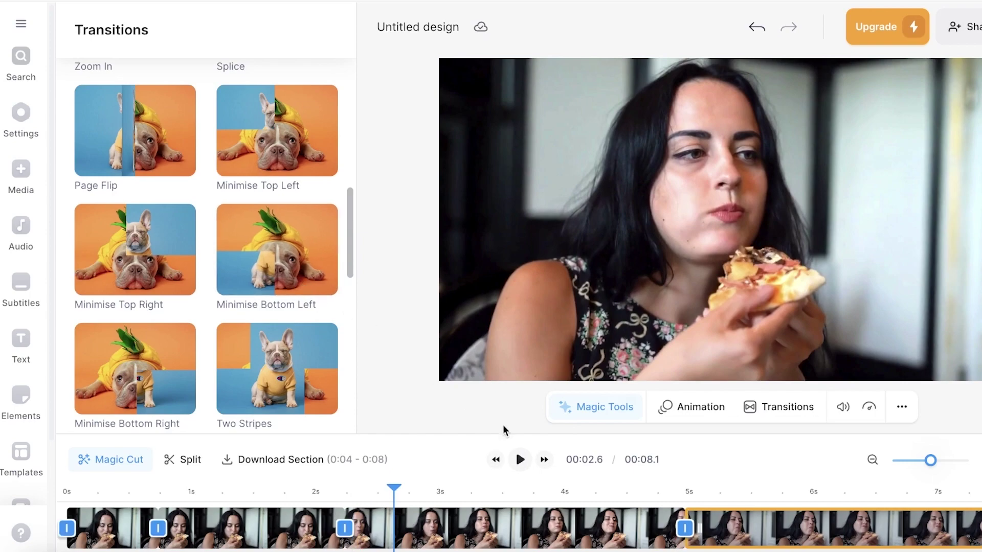
pyautogui.click(517, 459)
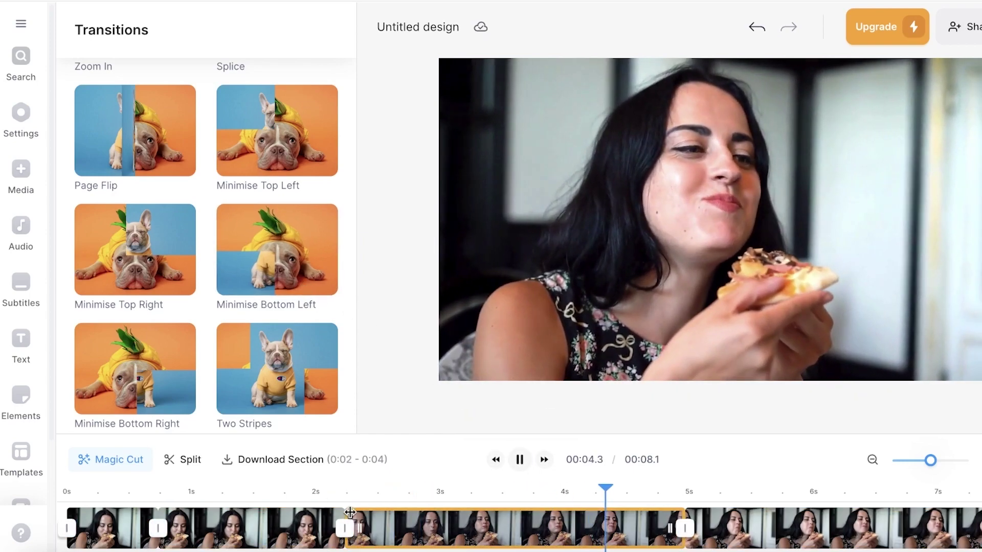
pyautogui.click(250, 527)
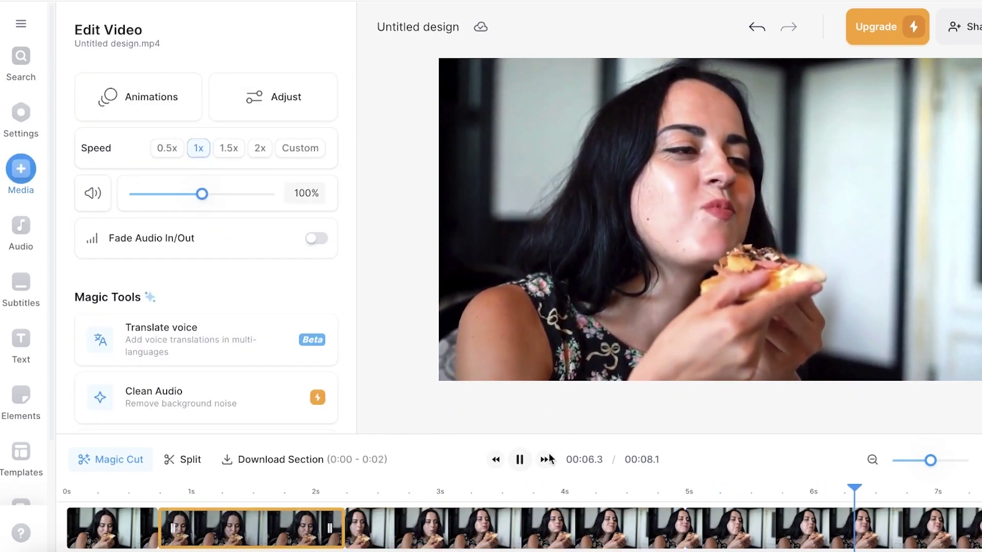
pyautogui.click(519, 460)
pyautogui.click(495, 459)
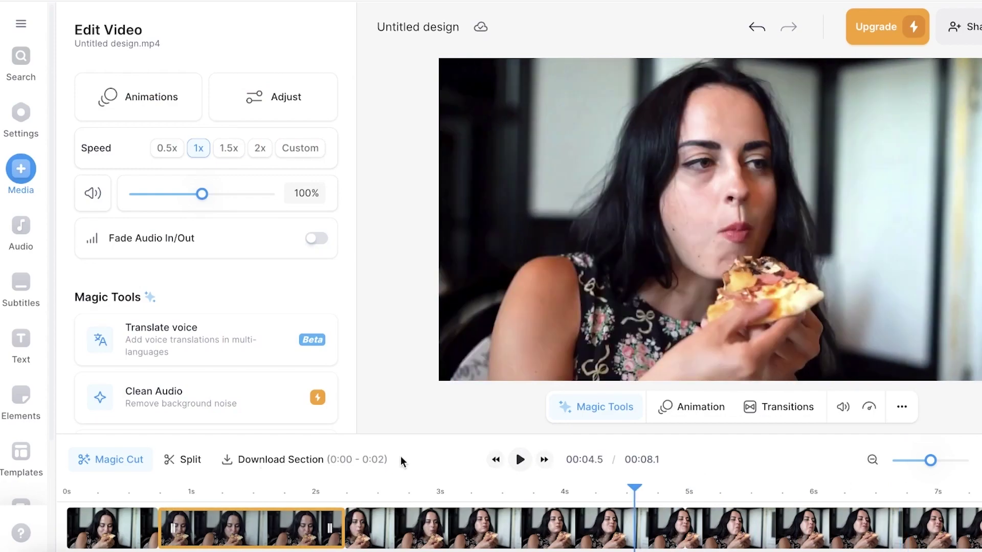
# Apply a 0.7 s Ken Burns In entrance to the 0.7–2.2 s section, preview it, and rewind
pyautogui.click(697, 407)
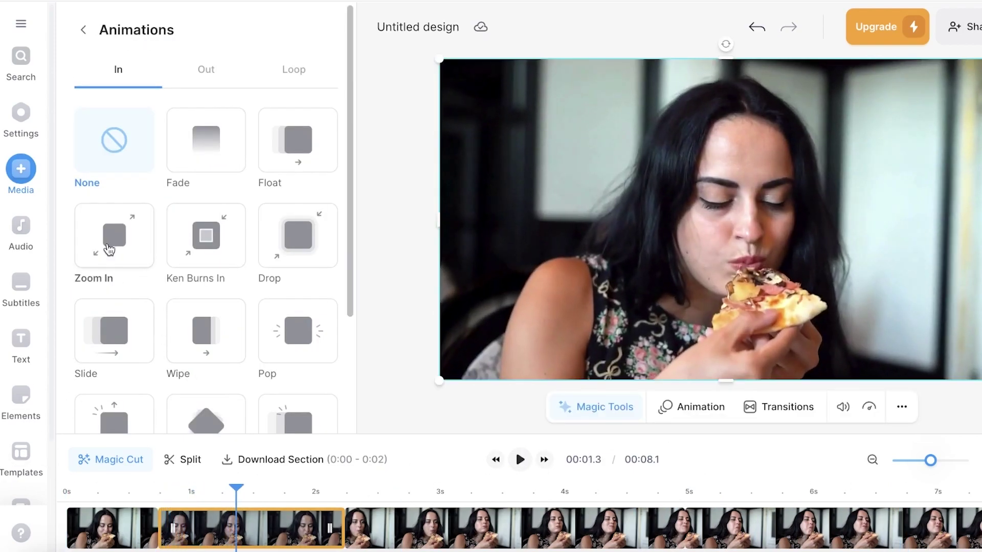
pyautogui.scroll(-3, 192, 307)
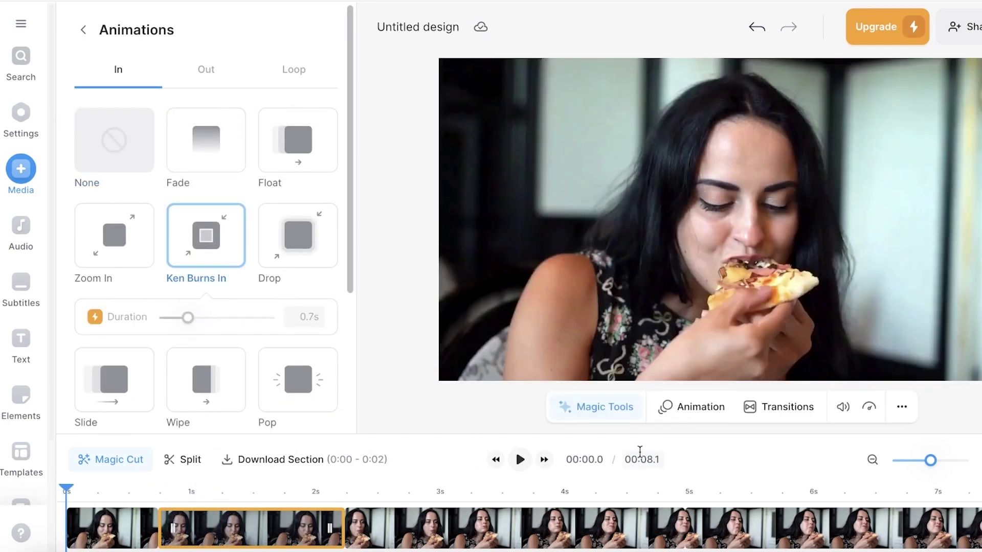
pyautogui.click(520, 460)
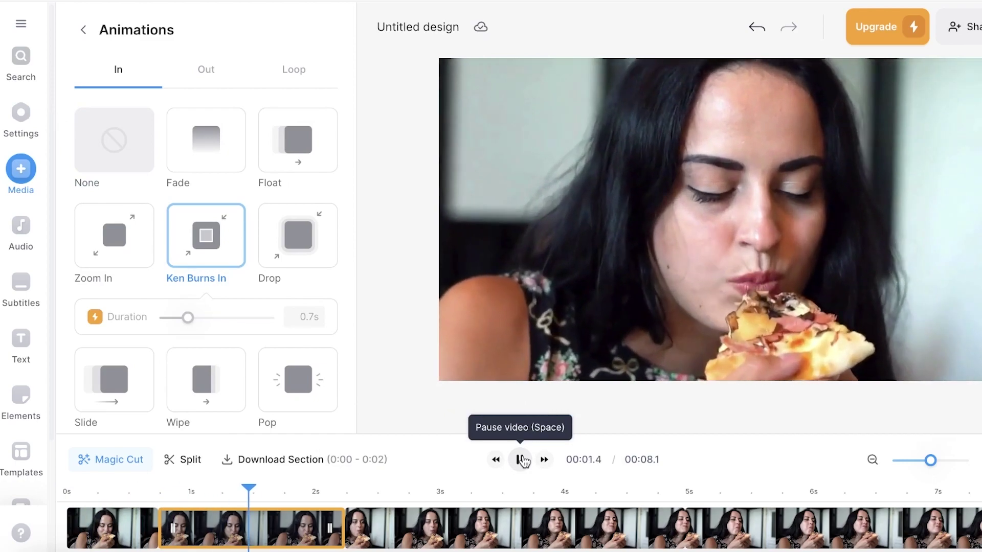
pyautogui.click(520, 459)
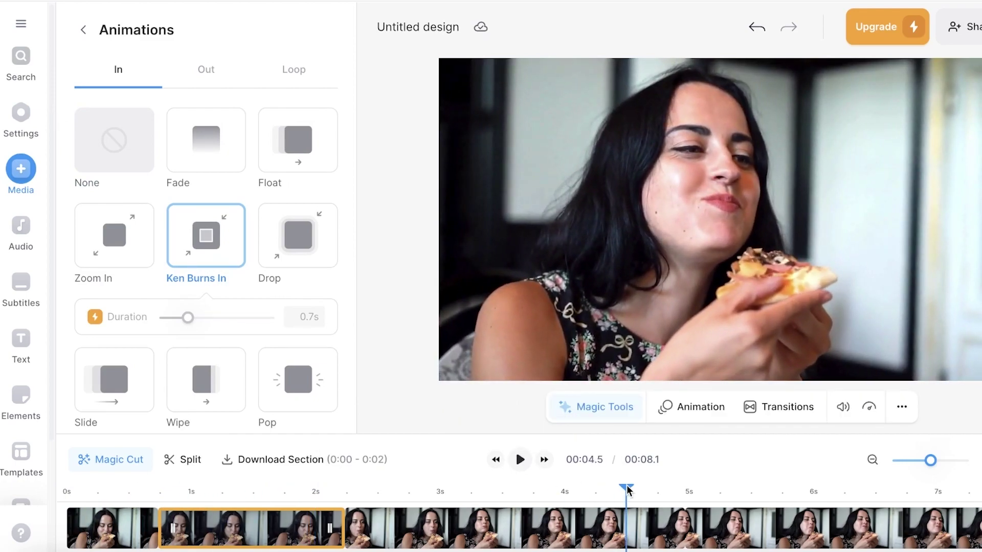
pyautogui.moveTo(628, 491); pyautogui.dragTo(20, 453)
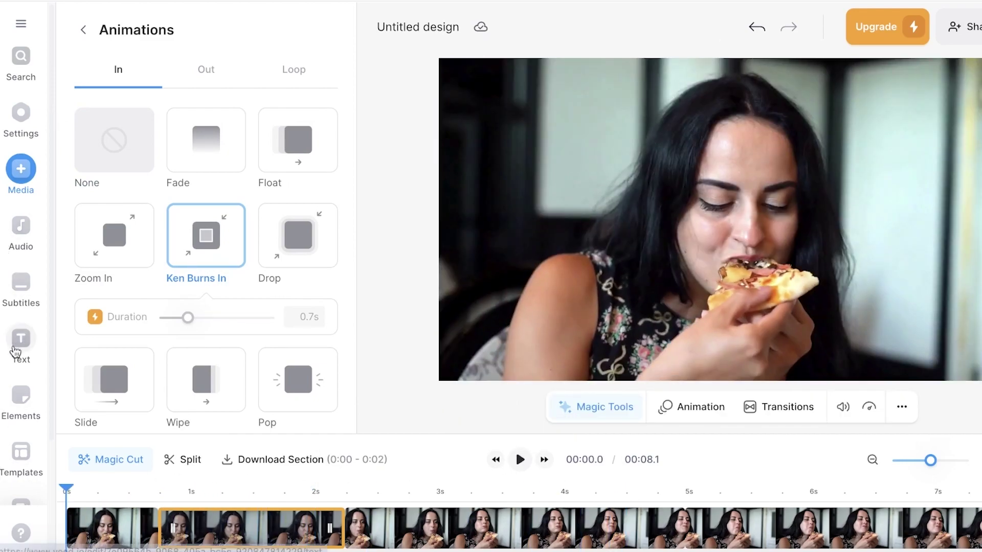
# Add the yellow OPEN text template and retype it as 'the best pizza in town'
pyautogui.click(20, 340)
pyautogui.scroll(-1, 20, 340)
pyautogui.scroll(-10, 184, 209)
pyautogui.scroll(4, 184, 245)
pyautogui.scroll(-4, 140, 332)
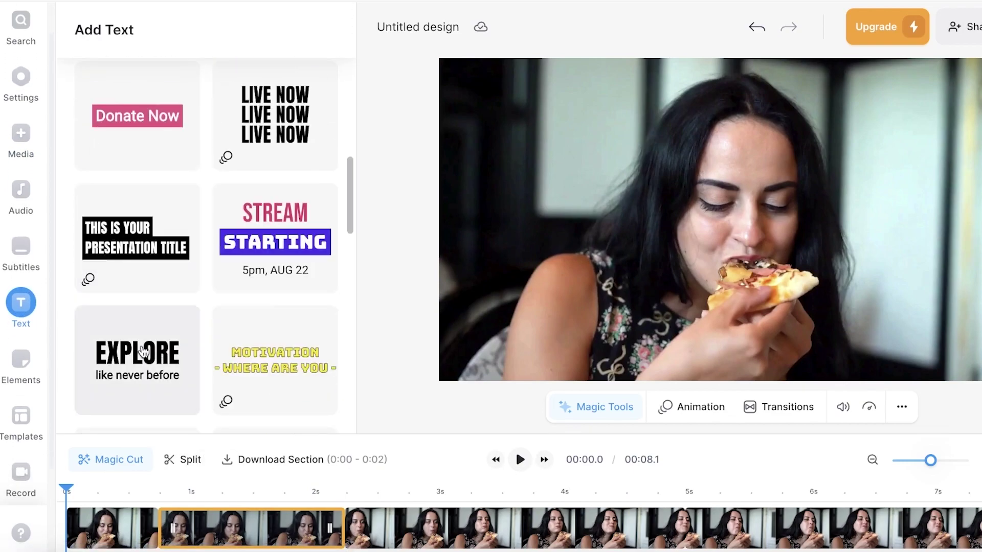
pyautogui.scroll(8, 143, 246)
pyautogui.scroll(-5, 145, 179)
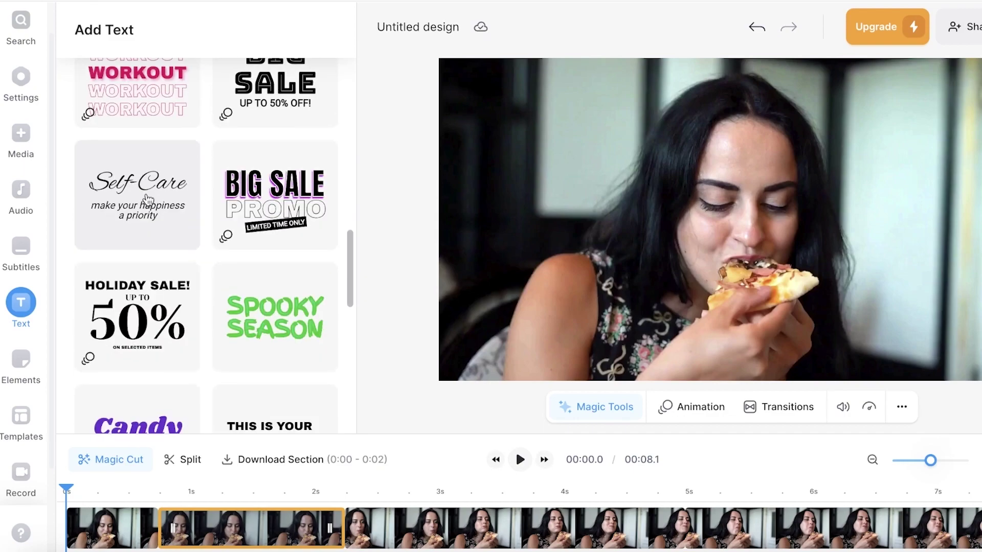
pyautogui.scroll(-5, 189, 277)
pyautogui.click(274, 405)
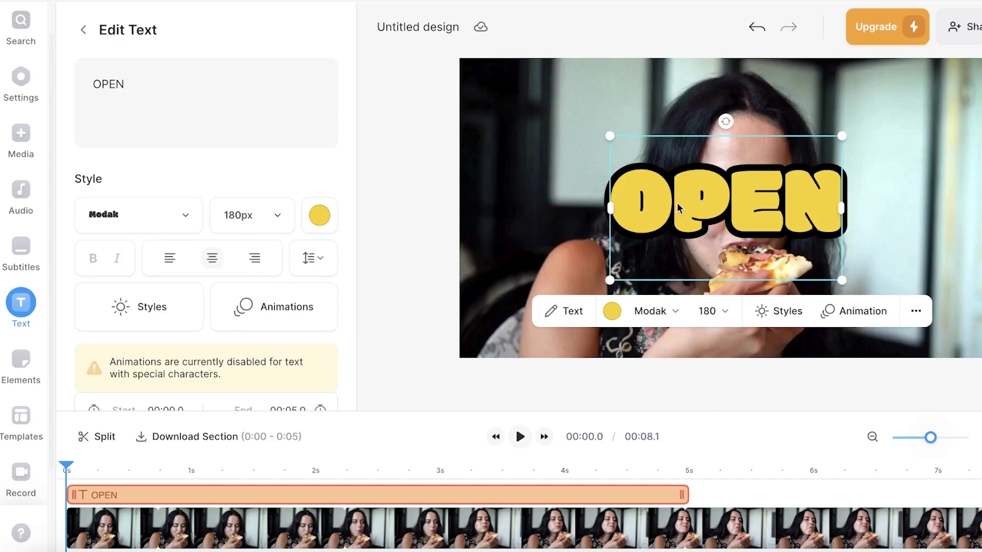
pyautogui.click(136, 104)
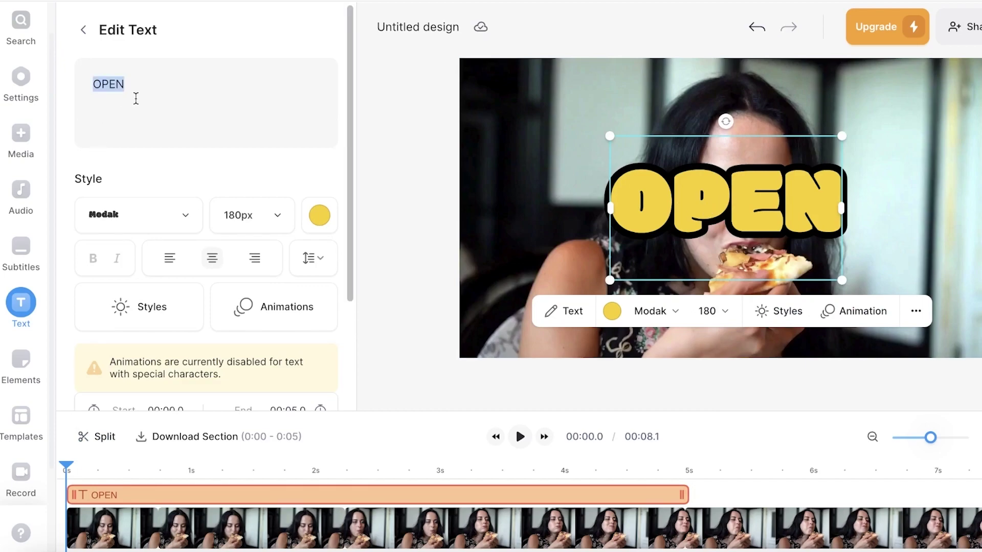
pyautogui.write('the best pizz')
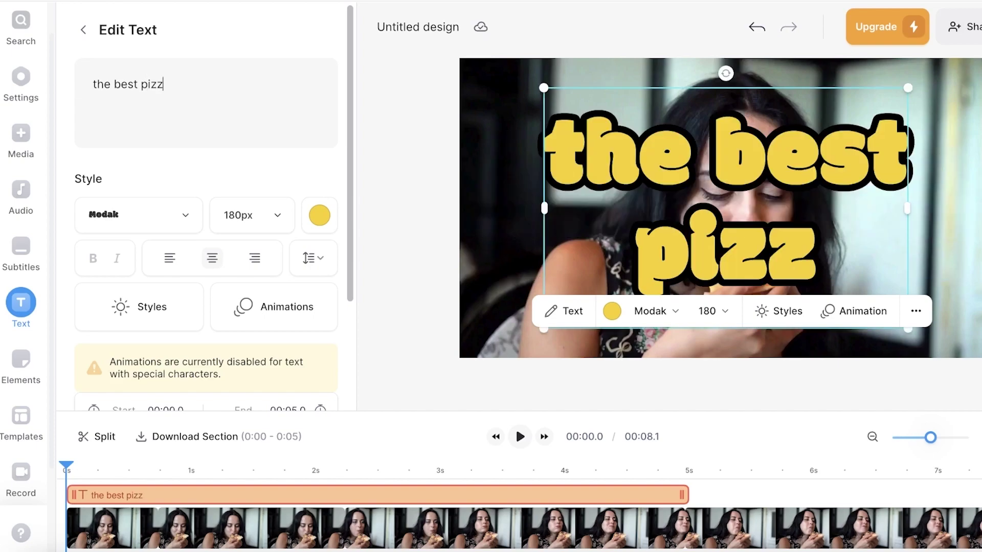
pyautogui.write('a in ')
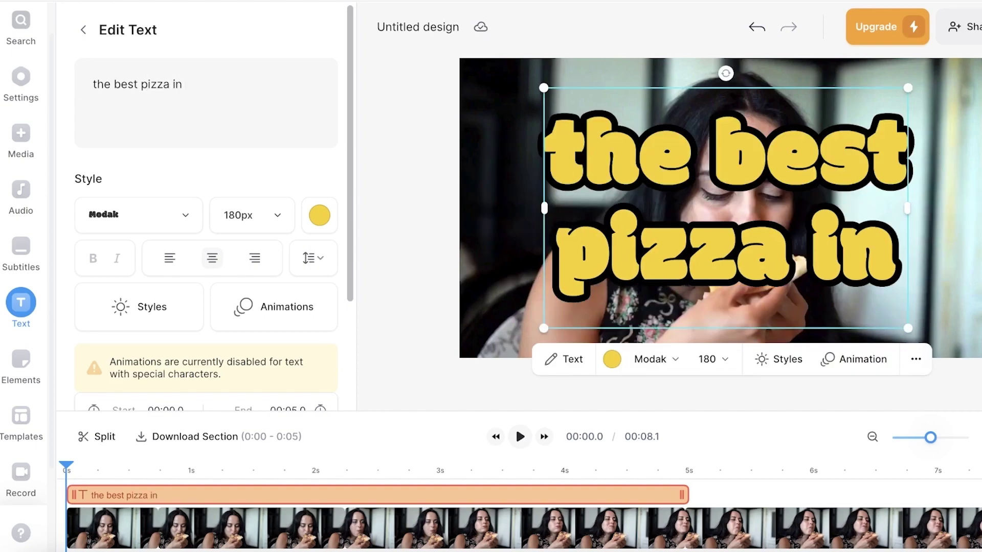
pyautogui.write('town')
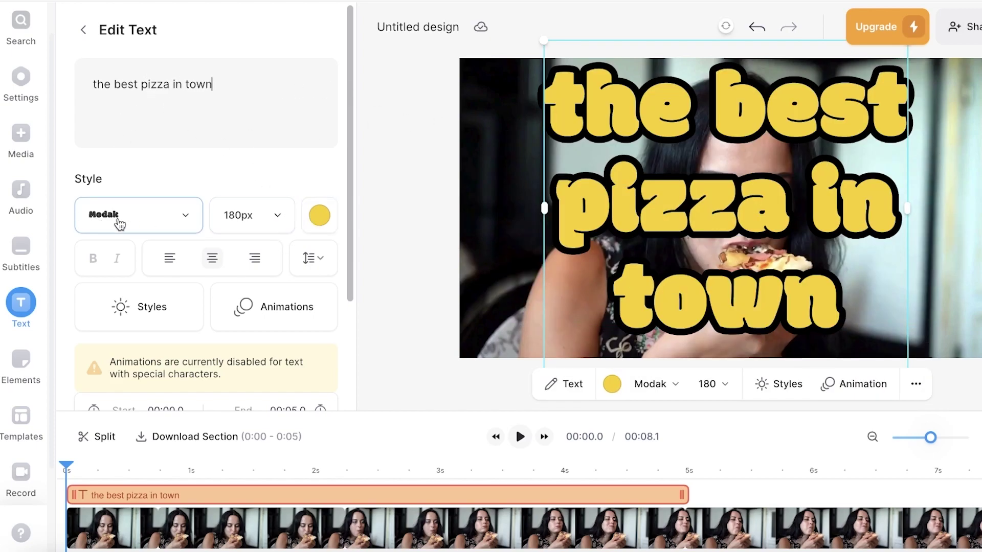
# Set the caption's font size to 96px
pyautogui.click(262, 229)
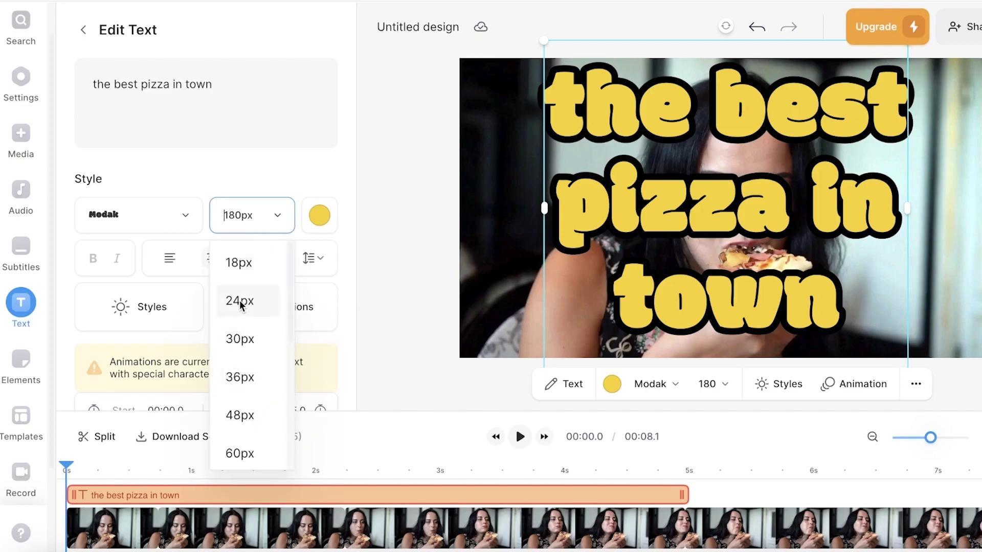
pyautogui.click(233, 216)
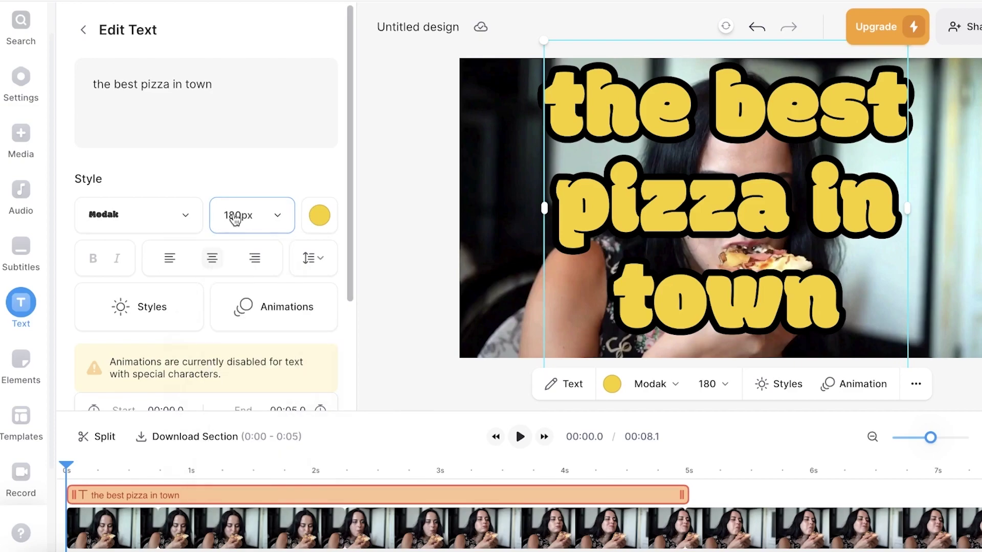
pyautogui.click(235, 218)
pyautogui.click(236, 216)
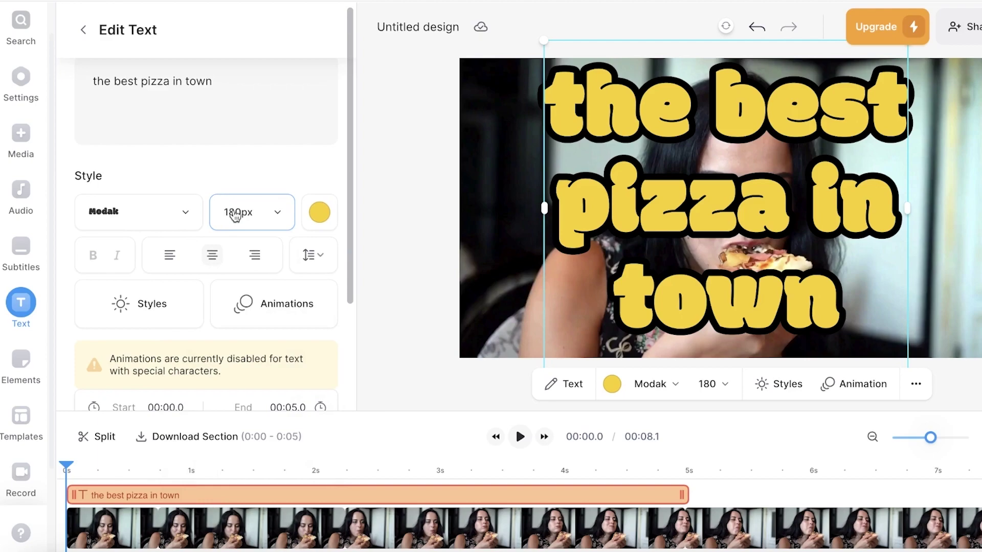
pyautogui.click(242, 211)
pyautogui.scroll(-4, 250, 284)
pyautogui.scroll(1, 241, 266)
pyautogui.click(240, 284)
# Shrink the pizza caption to 63px by dragging its corner handle
pyautogui.click(743, 118)
pyautogui.click(737, 205)
pyautogui.moveTo(979, 246); pyautogui.dragTo(807, 220)
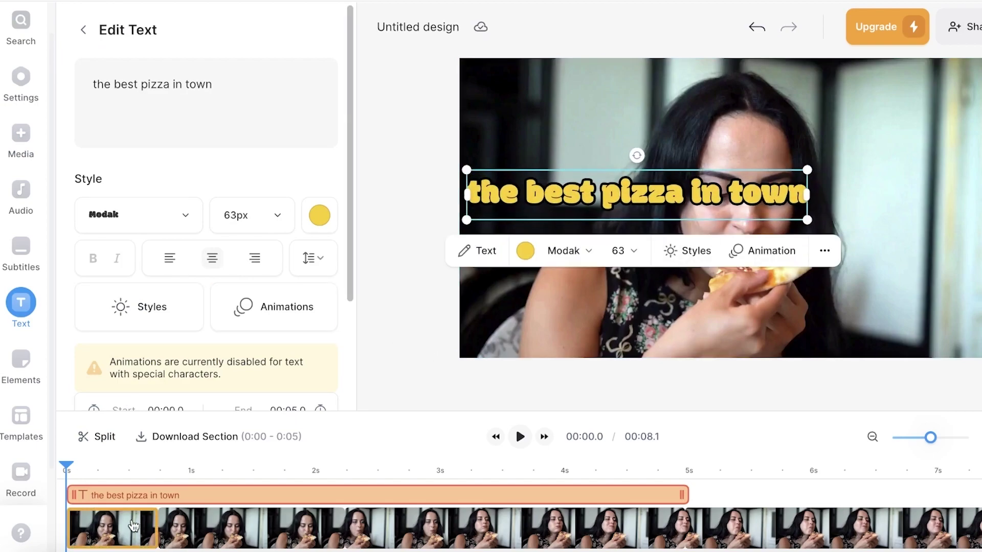
pyautogui.scroll(-3, 159, 322)
pyautogui.click(161, 170)
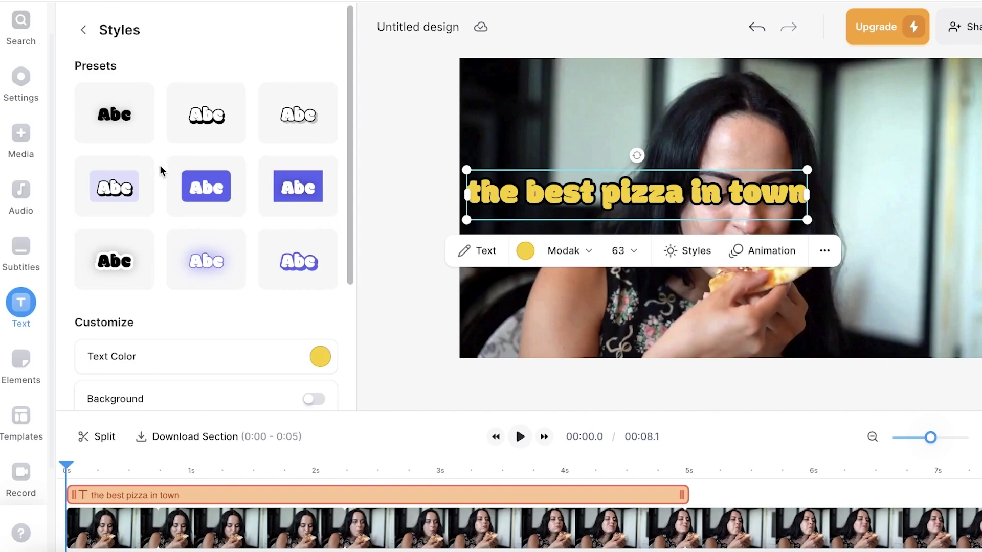
pyautogui.click(84, 29)
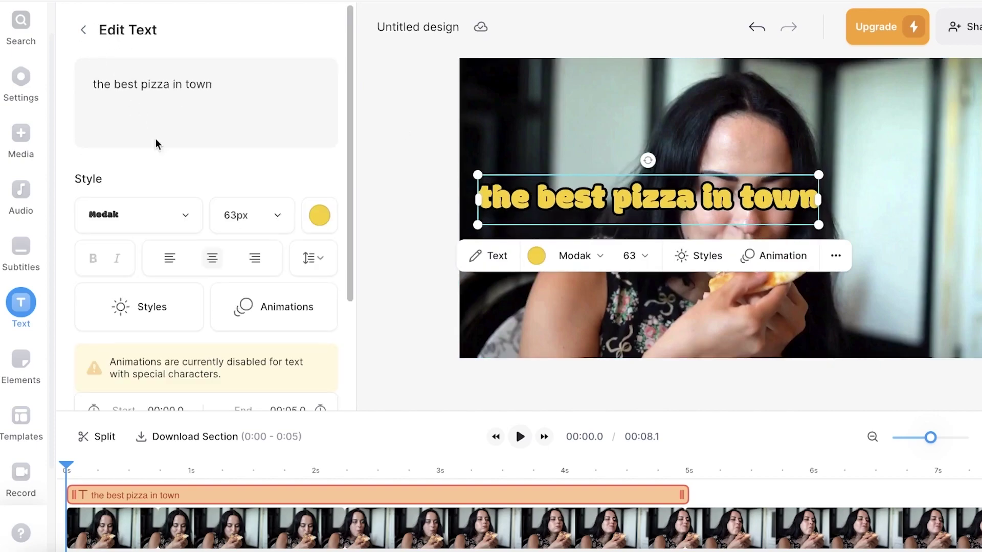
# Give the caption a Wave entrance animation
pyautogui.click(320, 295)
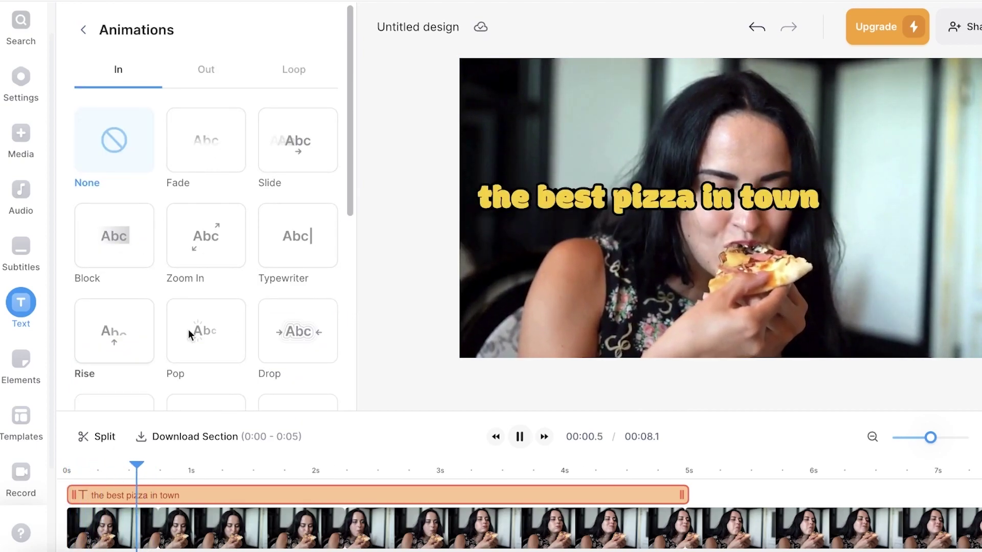
pyautogui.scroll(-4, 204, 317)
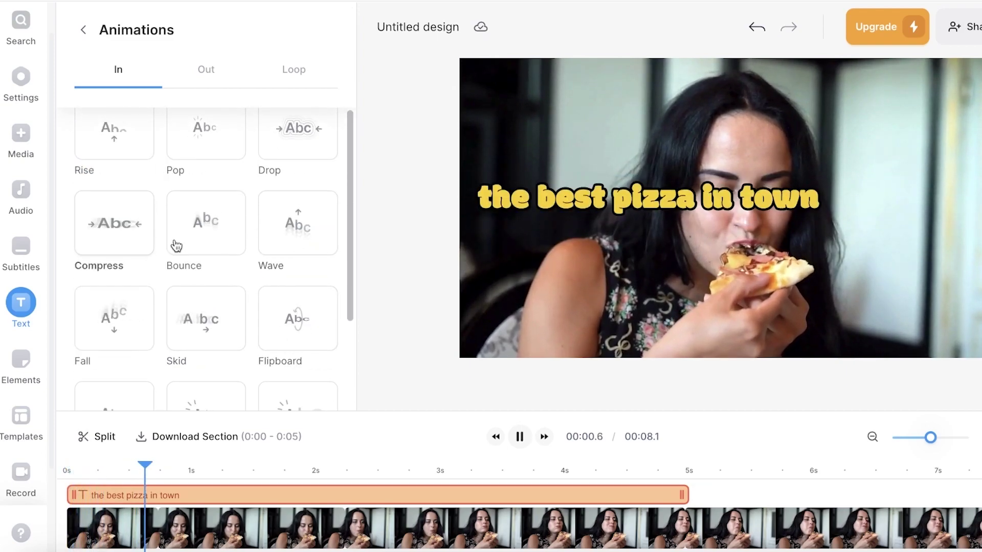
pyautogui.click(264, 234)
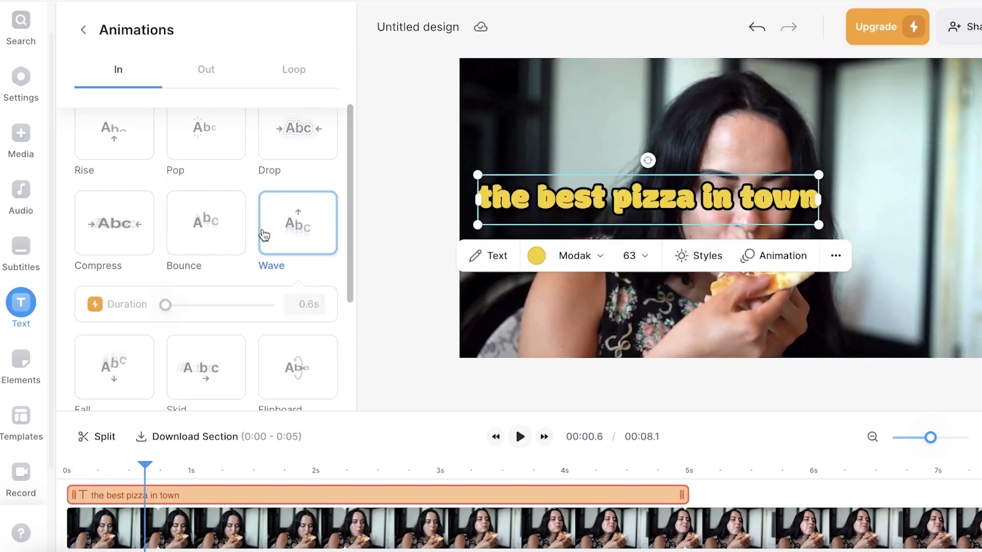
# Trim the caption's timeline clip to span 0.7 to 2.2 seconds
pyautogui.click(223, 526)
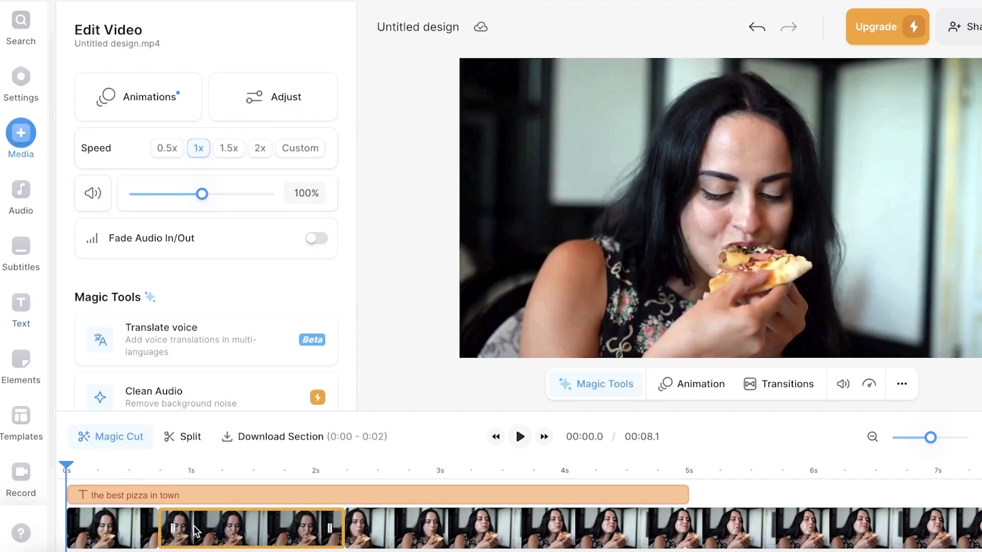
pyautogui.click(101, 502)
pyautogui.moveTo(68, 495); pyautogui.dragTo(158, 494)
pyautogui.moveTo(683, 495); pyautogui.dragTo(332, 500)
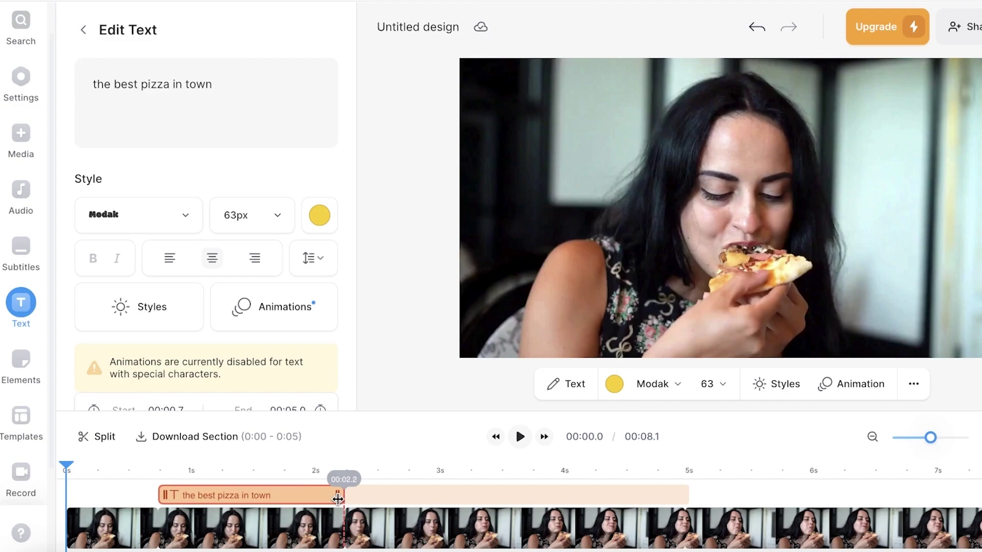
pyautogui.moveTo(338, 499); pyautogui.dragTo(337, 499)
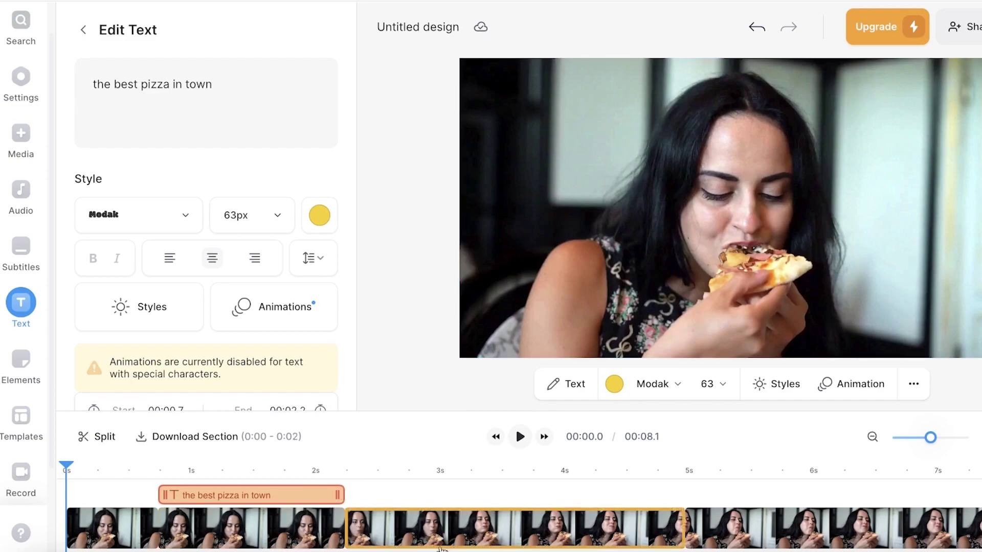
# Play the preview and move the playhead to 3.4 seconds
pyautogui.click(211, 534)
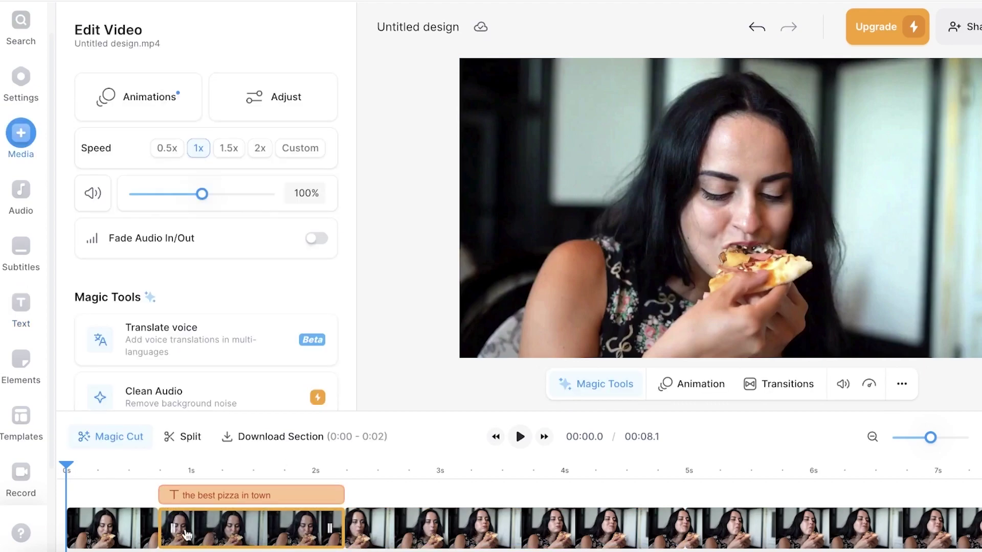
pyautogui.click(239, 498)
pyautogui.click(118, 491)
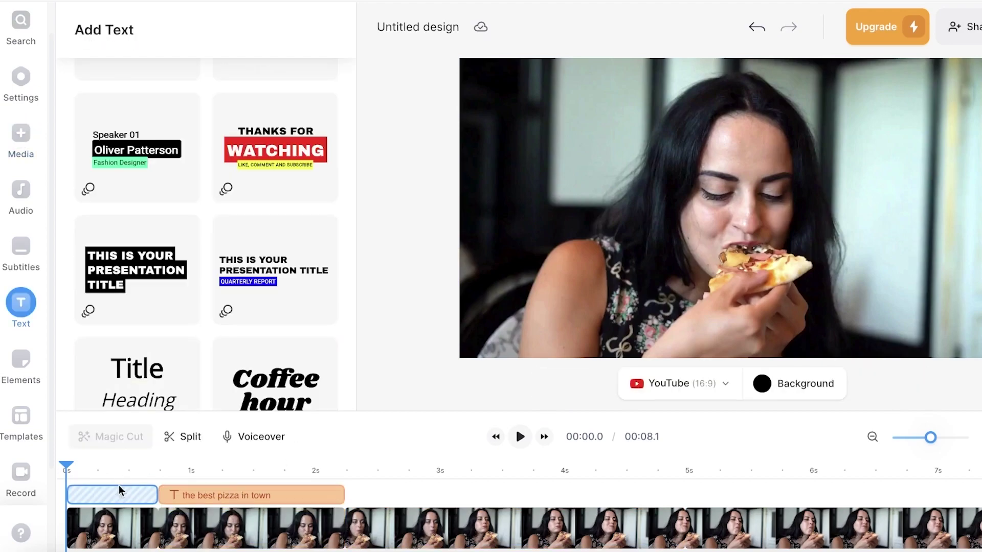
pyautogui.click(519, 436)
pyautogui.click(495, 469)
pyautogui.scroll(-3, 136, 279)
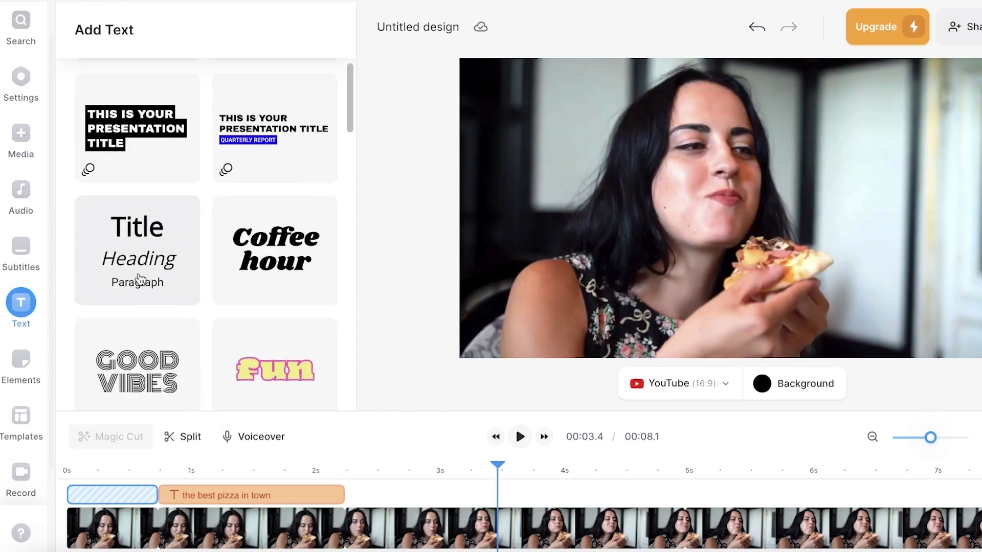
# Browse the Elements GIF library, adding the third Greetings GIF
pyautogui.click(30, 358)
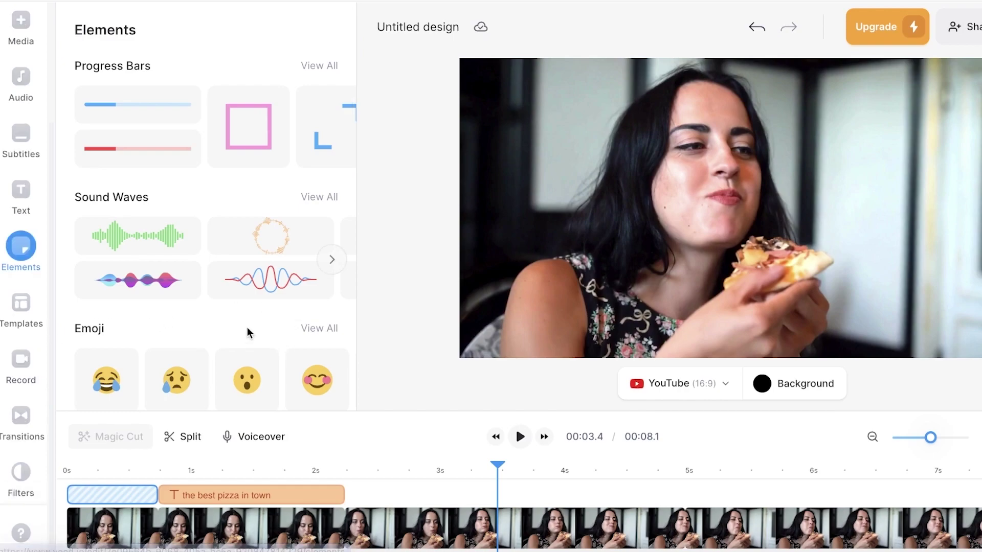
pyautogui.scroll(-6, 237, 324)
pyautogui.scroll(2, 237, 322)
pyautogui.scroll(-5, 162, 285)
pyautogui.scroll(5, 173, 230)
pyautogui.scroll(5, 184, 76)
pyautogui.scroll(-3, 162, 277)
pyautogui.scroll(-4, 161, 276)
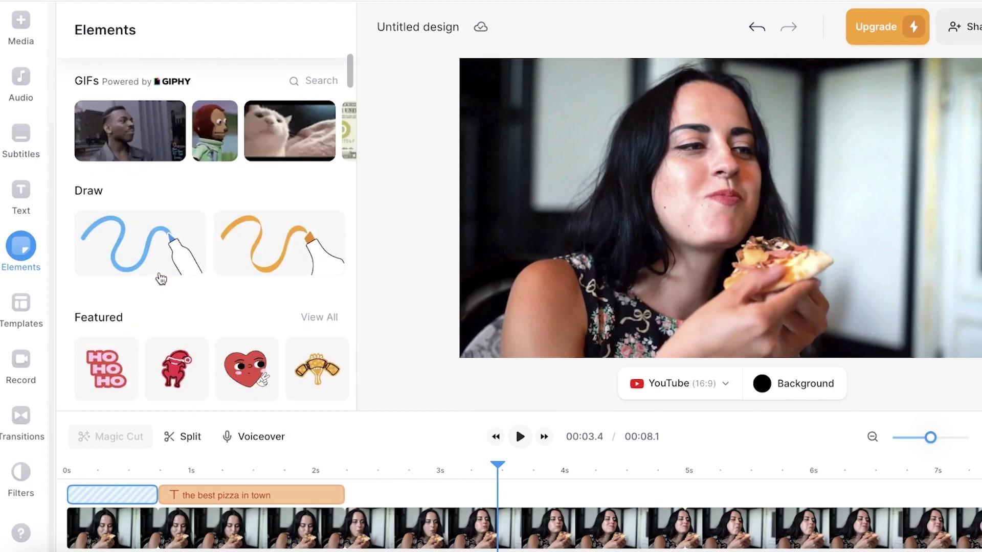
pyautogui.click(308, 84)
pyautogui.scroll(-8, 160, 162)
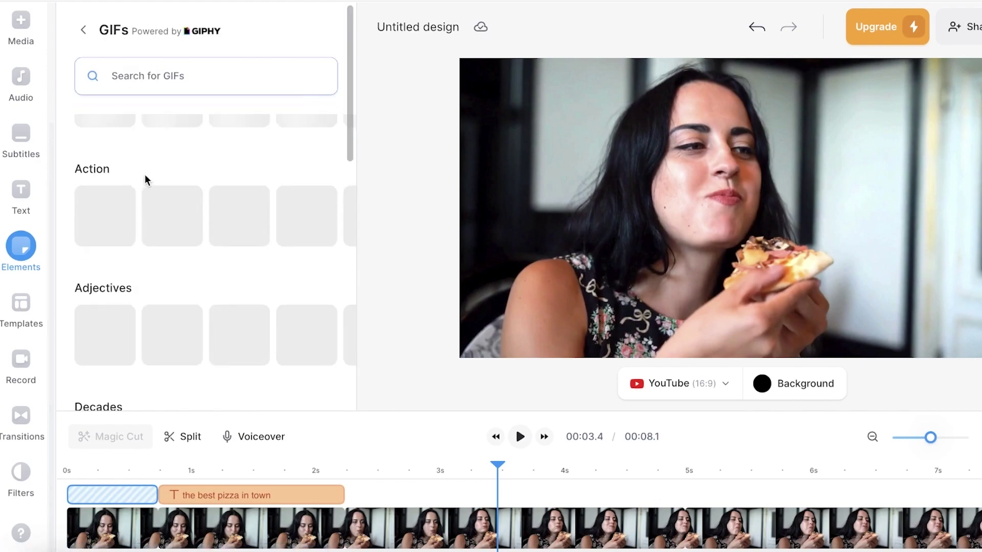
pyautogui.scroll(8, 181, 255)
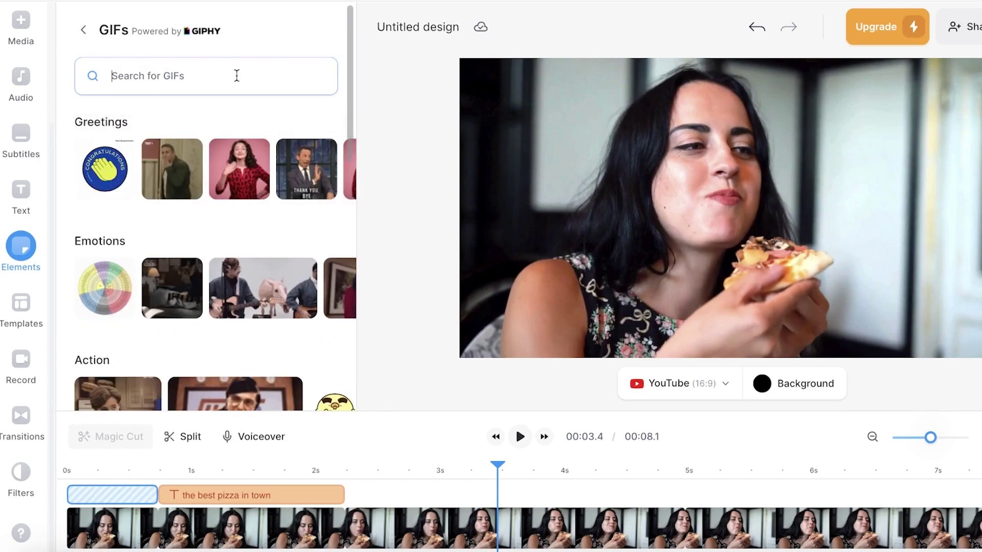
pyautogui.click(266, 189)
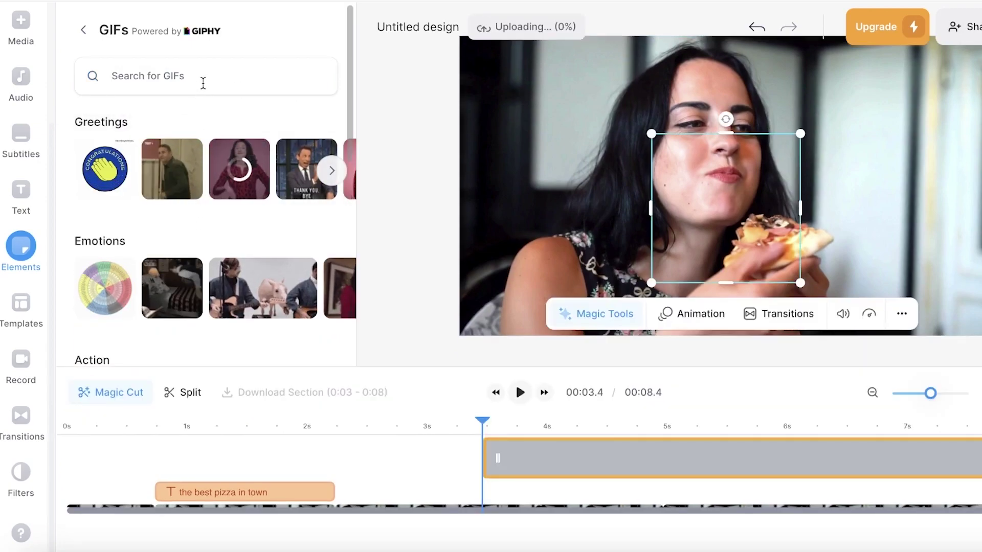
# Search GIPHY for 'happy', 'meme', then 'ha', and add the headphones kitten GIF
pyautogui.click(203, 83)
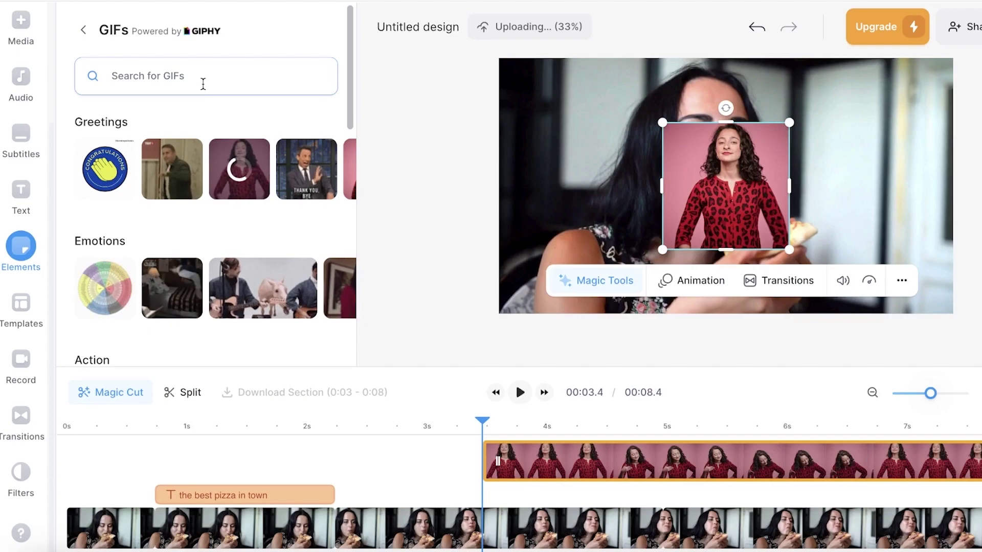
pyautogui.write('happy')
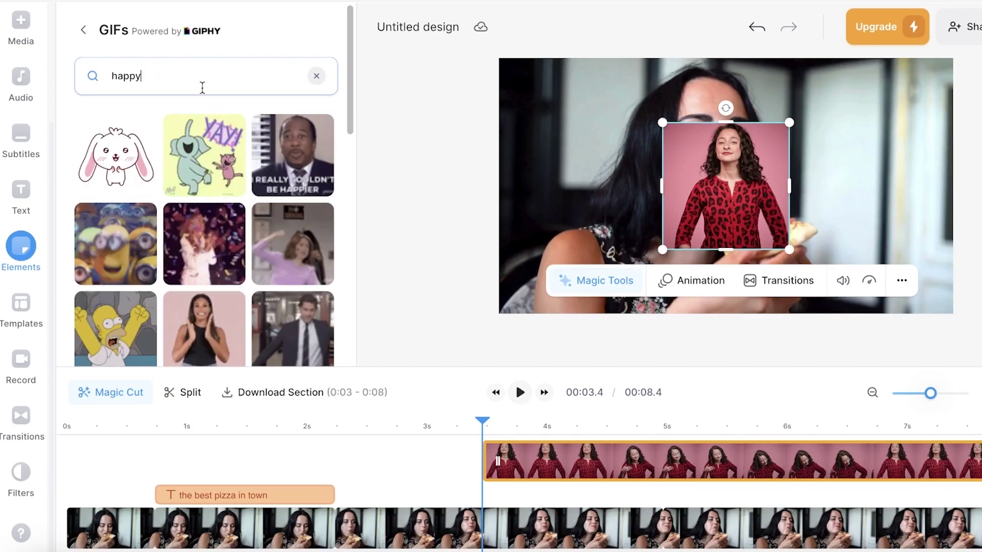
pyautogui.tripleClick(177, 68)
pyautogui.write('meme')
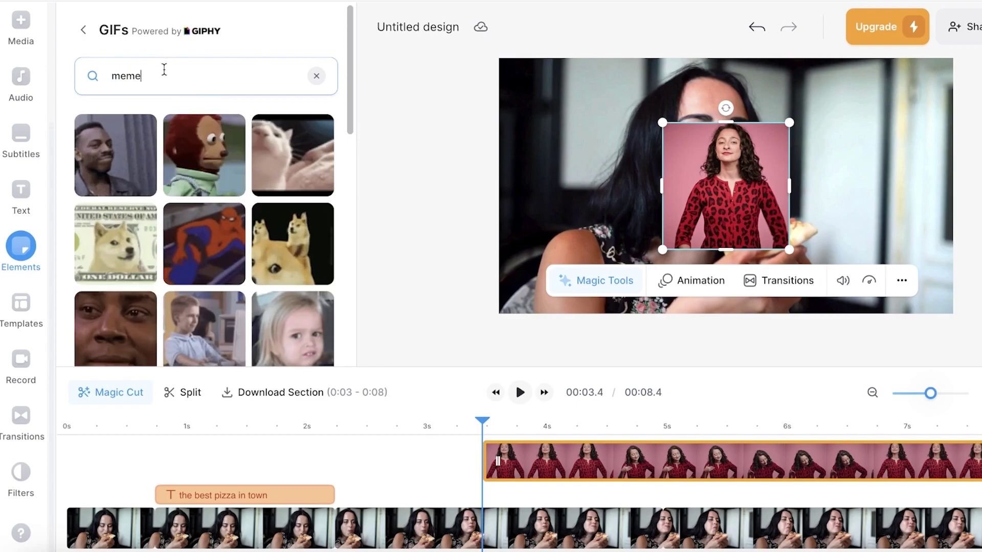
pyautogui.scroll(-5, 235, 163)
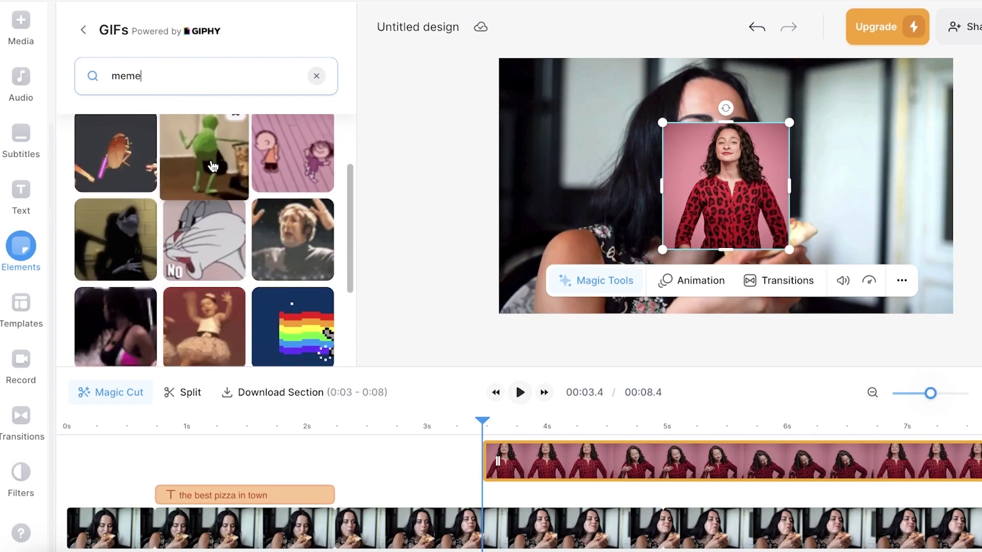
pyautogui.scroll(-5, 212, 164)
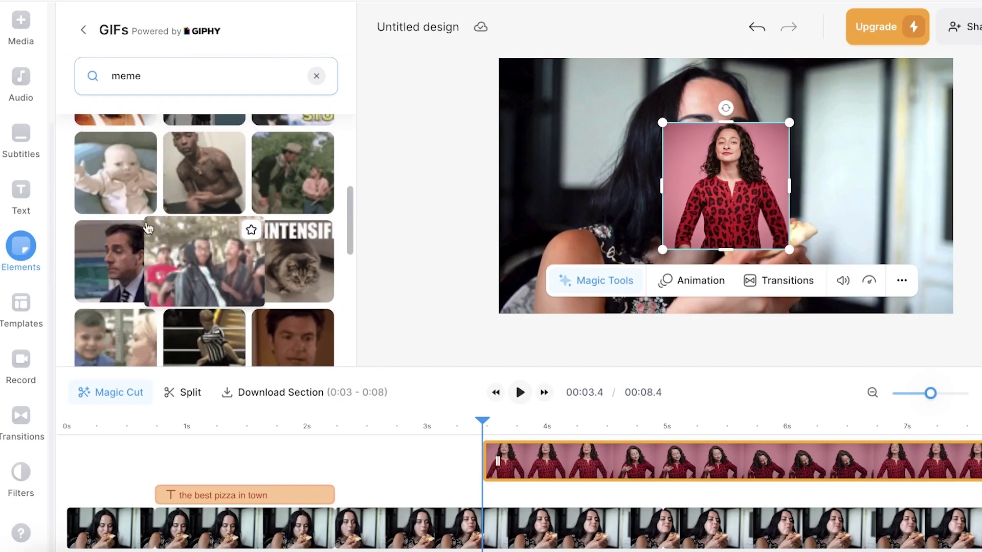
pyautogui.scroll(-3, 258, 213)
pyautogui.scroll(-5, 105, 259)
pyautogui.doubleClick(183, 72)
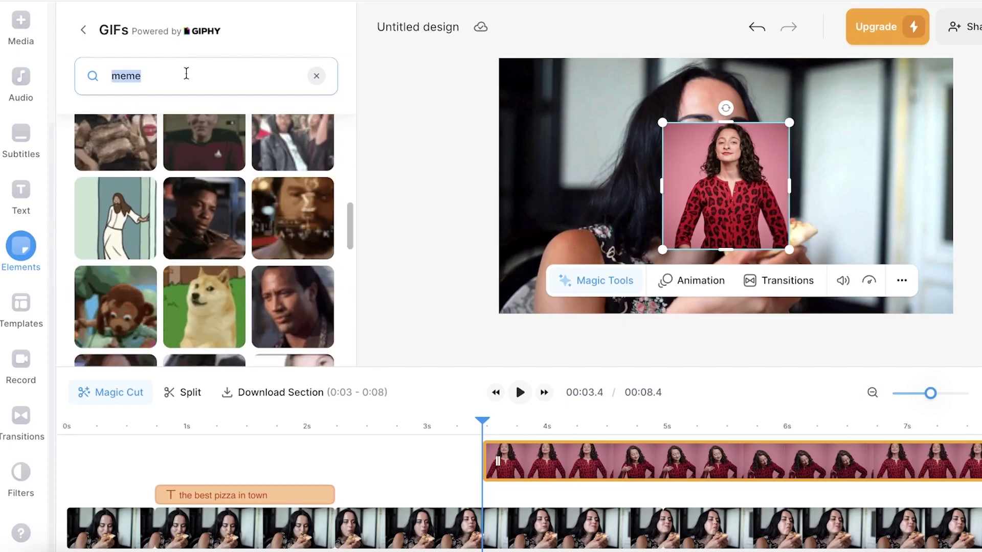
pyautogui.write('happy cat')
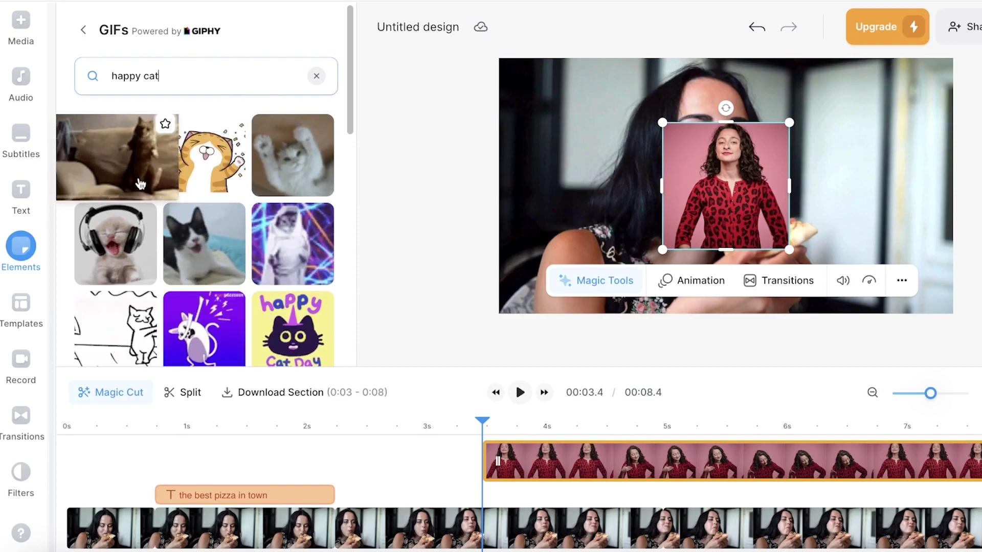
pyautogui.click(116, 243)
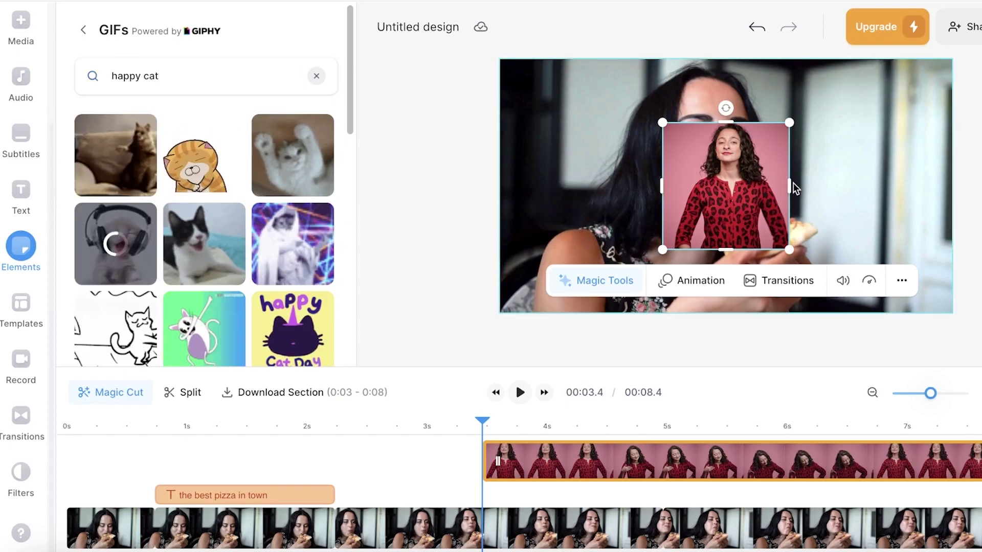
# Nudge the kitten GIF right and delete the red-dress woman overlay
pyautogui.moveTo(710, 167); pyautogui.dragTo(793, 168)
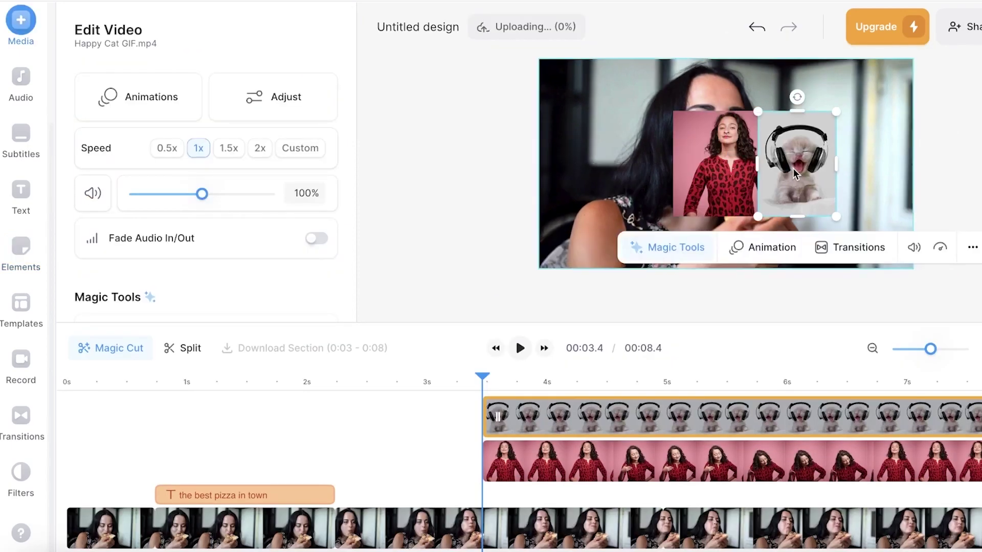
pyautogui.click(683, 158)
pyautogui.press('Delete')
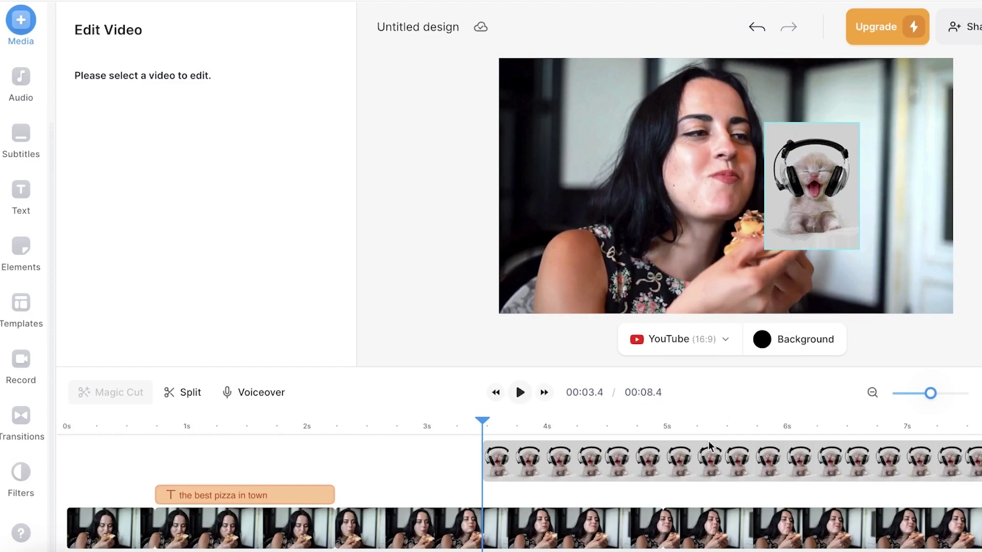
# Move the kitten GIF to the lower-right corner, running about 2.2–3.4 s
pyautogui.moveTo(650, 474); pyautogui.dragTo(513, 480)
pyautogui.moveTo(820, 175); pyautogui.dragTo(901, 229)
pyautogui.moveTo(906, 461); pyautogui.dragTo(482, 463)
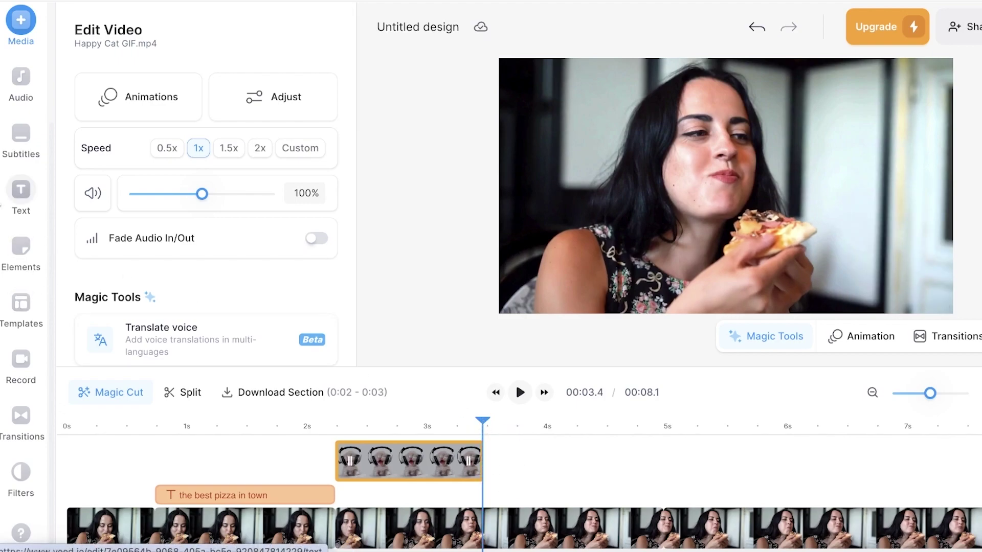
# Add the OPEN title, retype it as 'DONS PIZZA', and give it a Drop entrance
pyautogui.click(15, 197)
pyautogui.click(238, 309)
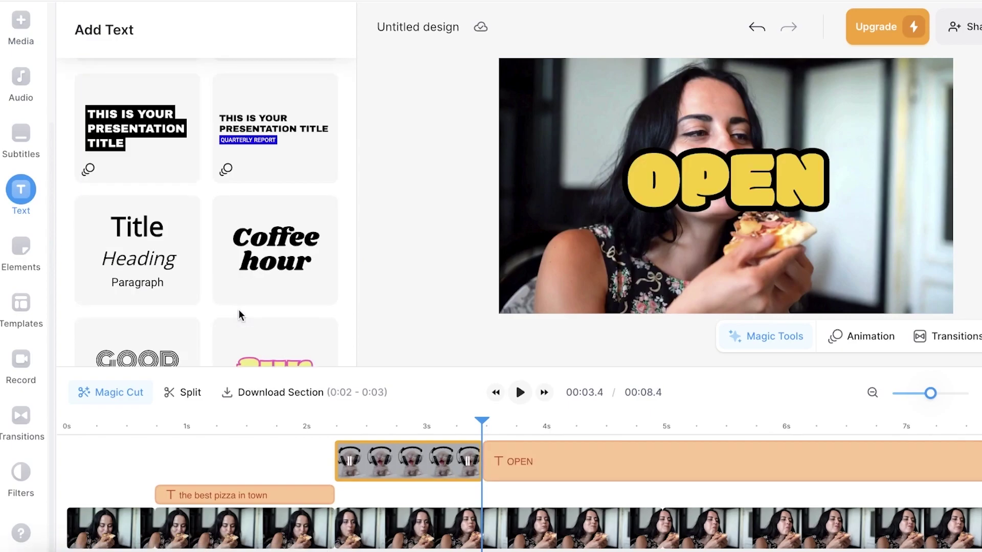
pyautogui.click(732, 177)
pyautogui.click(122, 84)
pyautogui.doubleClick(94, 88)
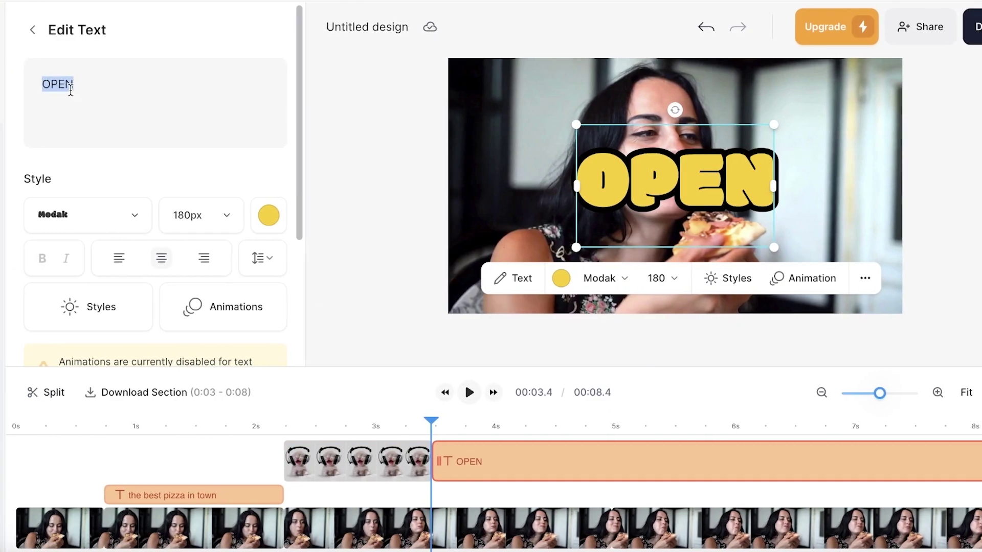
pyautogui.write('DONS PIZZA')
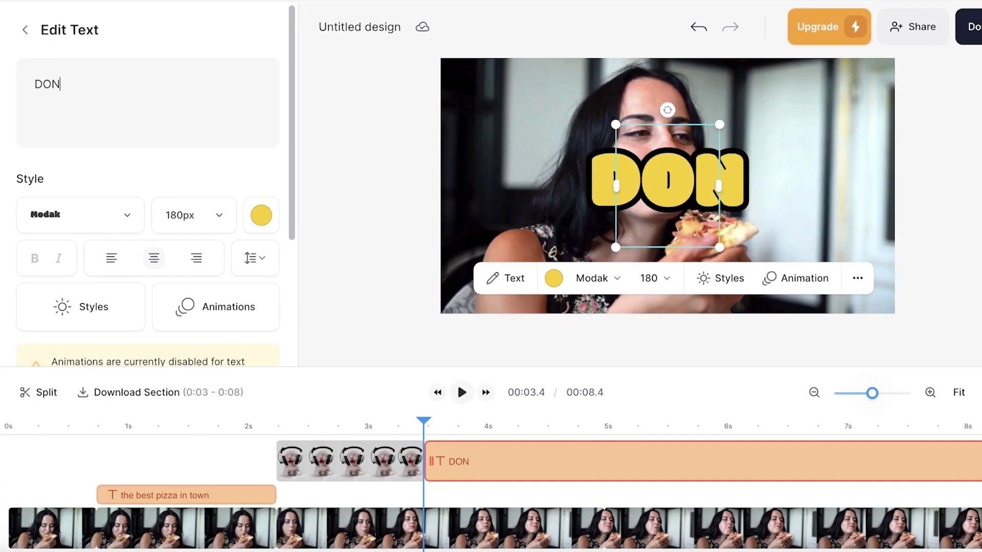
pyautogui.click(209, 294)
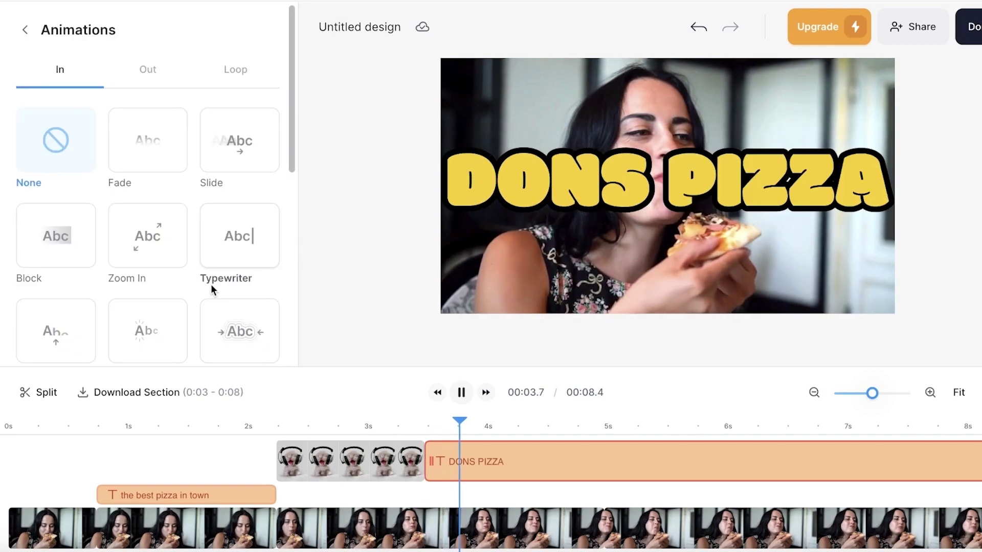
pyautogui.click(235, 329)
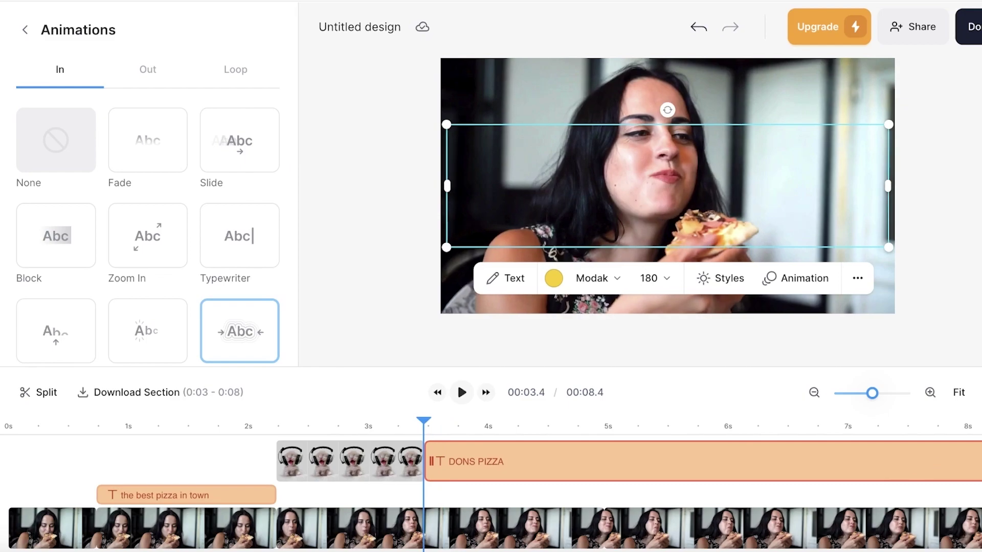
# Shorten the DONS PIZZA title and place a second copy later, trying Dragonfly
pyautogui.moveTo(435, 461); pyautogui.dragTo(478, 470)
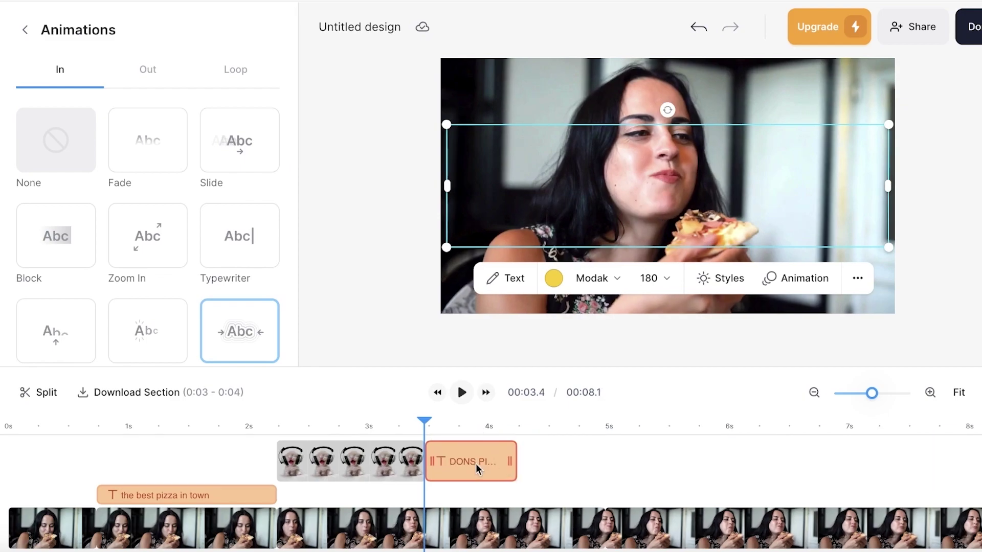
pyautogui.click(558, 461)
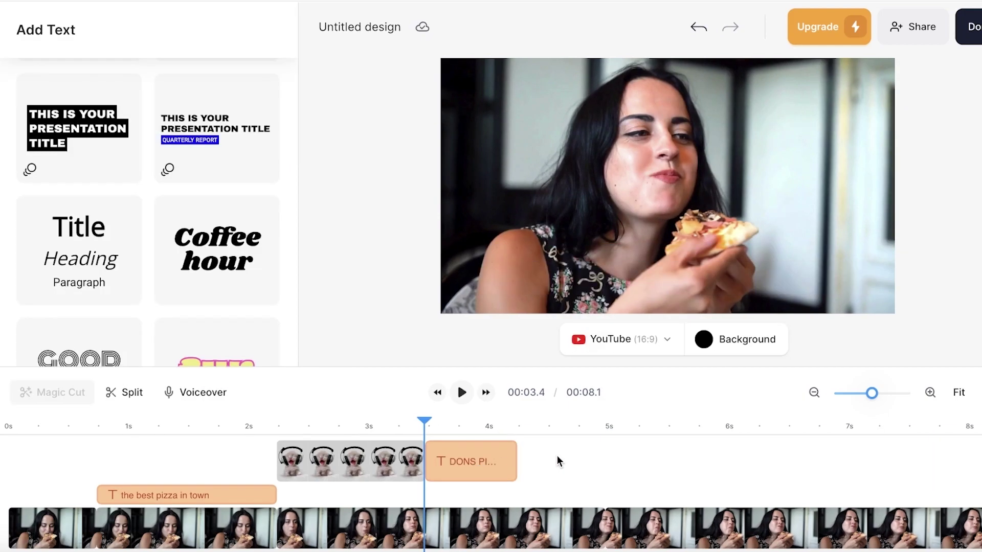
pyautogui.moveTo(468, 458); pyautogui.dragTo(585, 459)
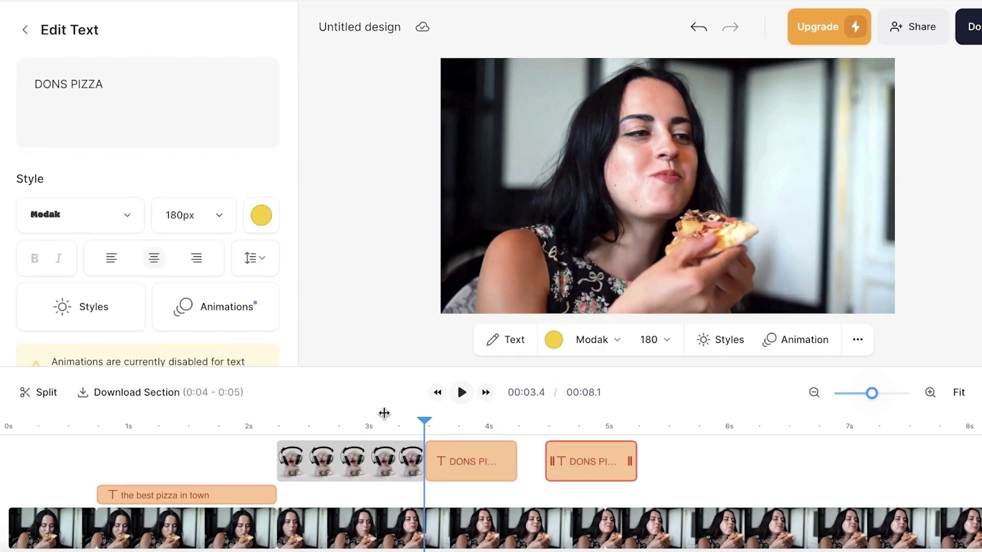
pyautogui.click(208, 306)
pyautogui.scroll(-3, 159, 248)
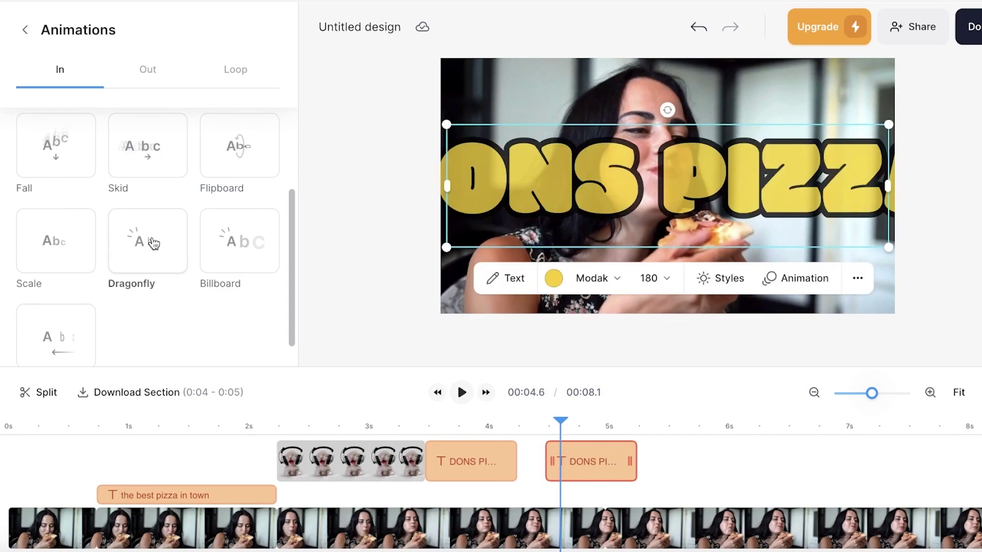
pyautogui.click(153, 244)
# Place the second title right after the first, give both Drop entrances, and replay
pyautogui.click(470, 476)
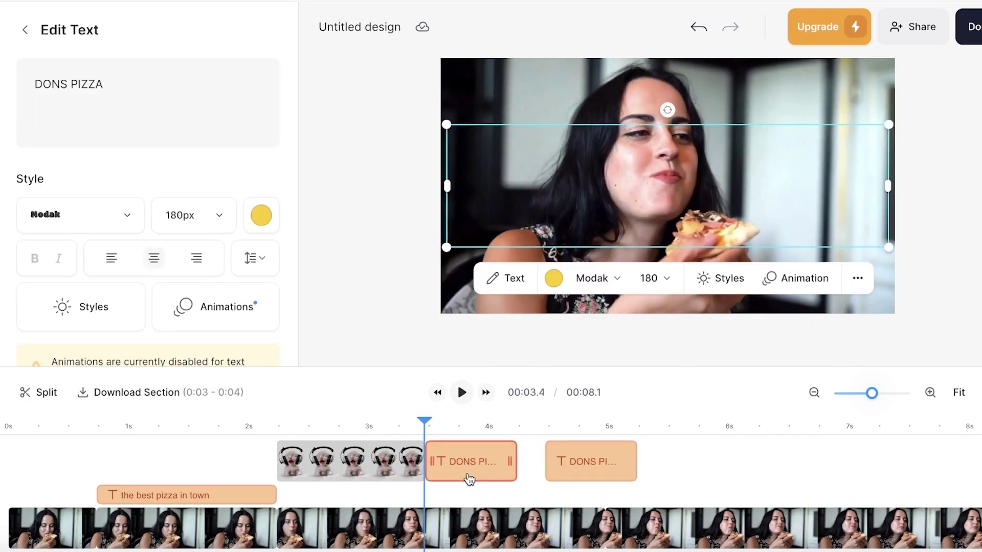
pyautogui.moveTo(573, 472); pyautogui.dragTo(544, 462)
pyautogui.click(465, 453)
pyautogui.click(200, 307)
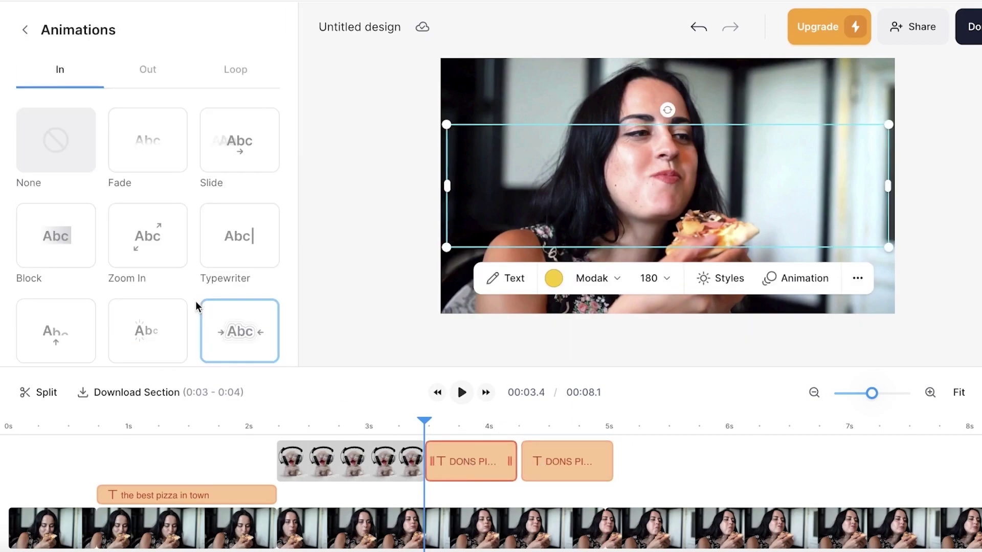
pyautogui.click(259, 339)
pyautogui.click(587, 465)
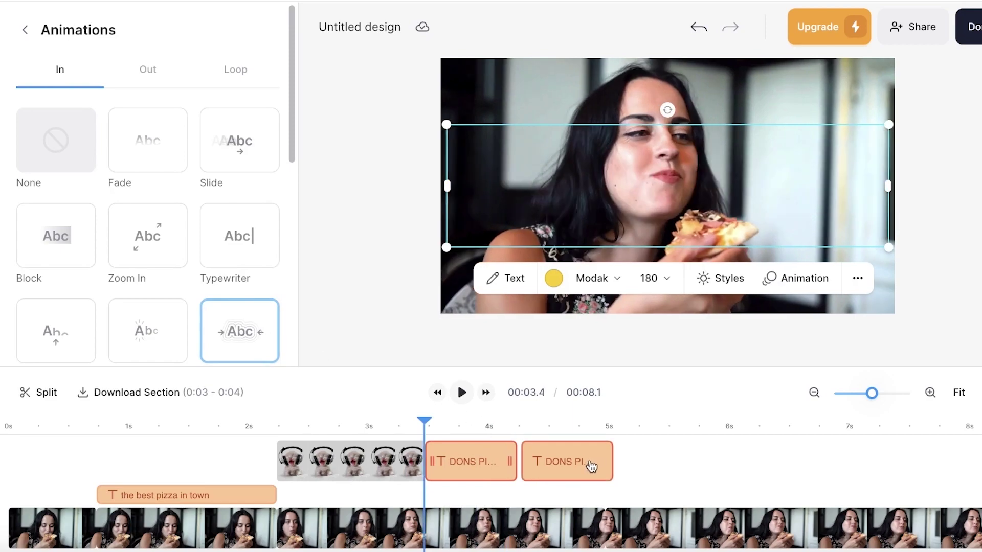
pyautogui.click(225, 317)
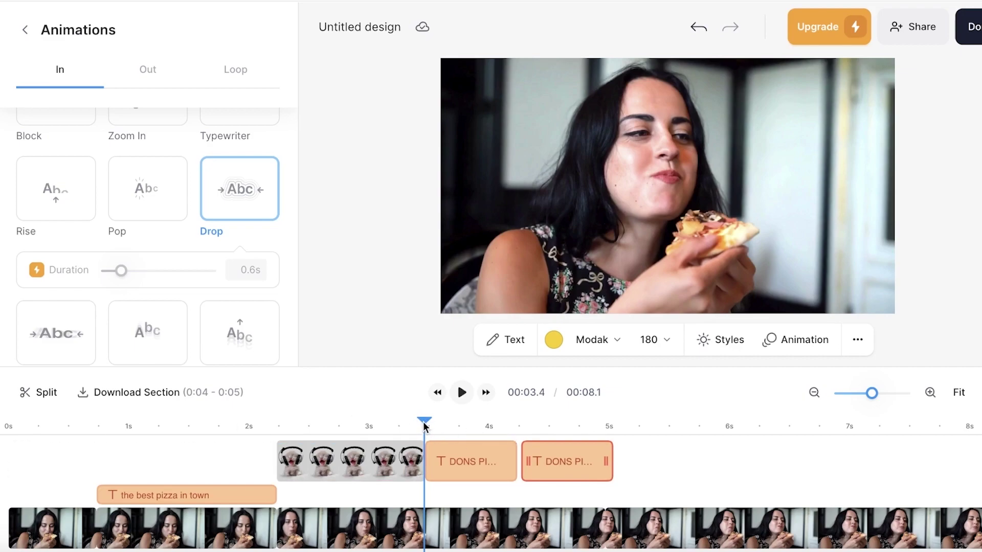
pyautogui.moveTo(424, 426); pyautogui.dragTo(5, 428)
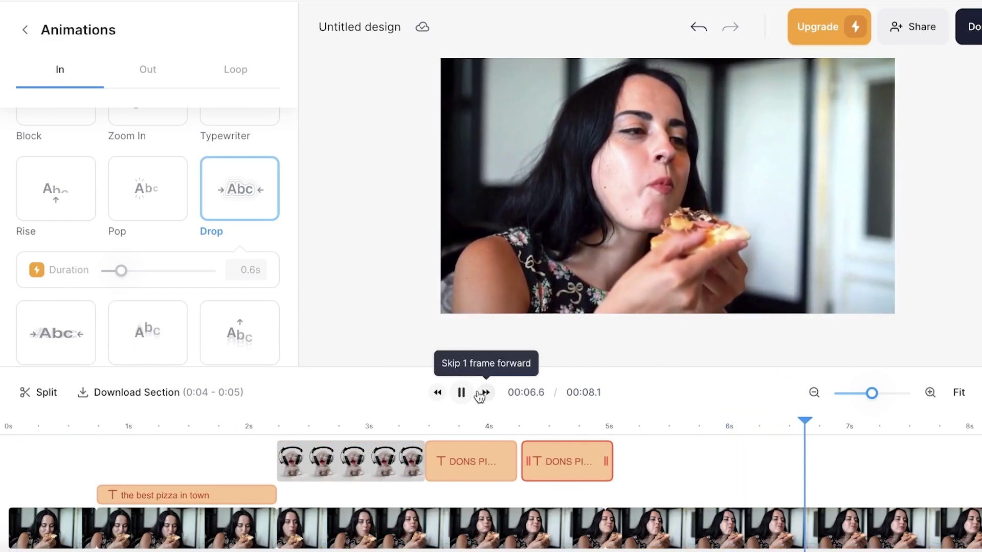
pyautogui.click(462, 392)
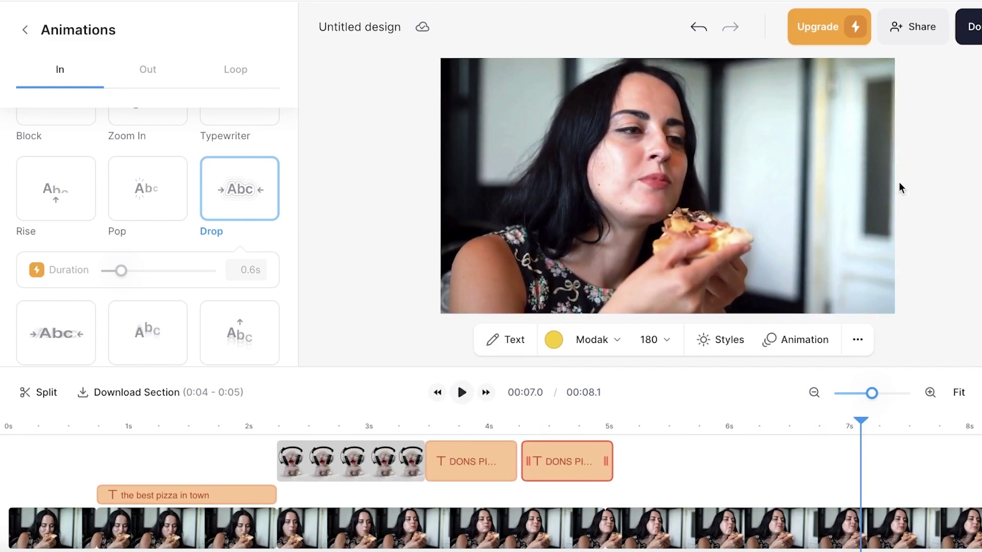
# Export the finished 8.1-second pizza ad at Standard quality
pyautogui.click(968, 28)
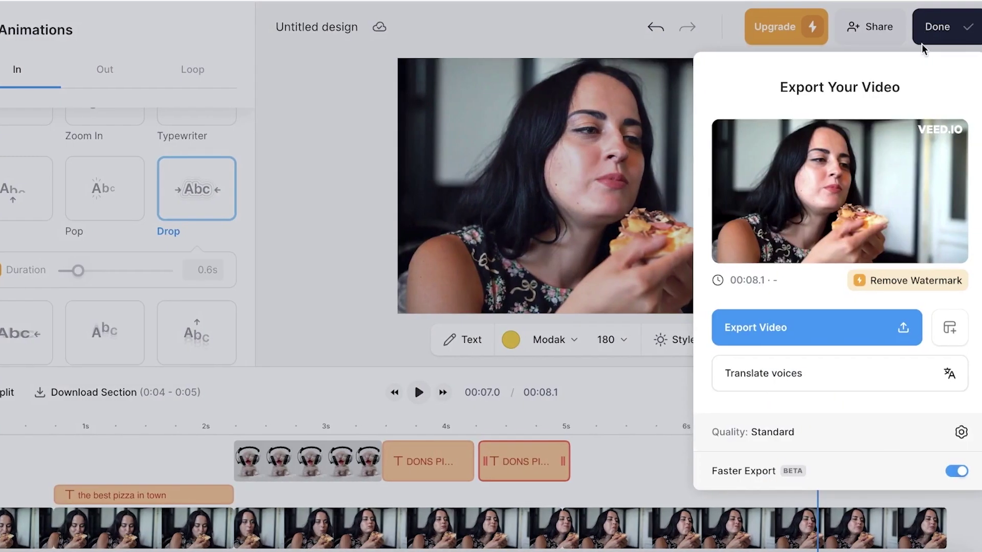
pyautogui.click(839, 318)
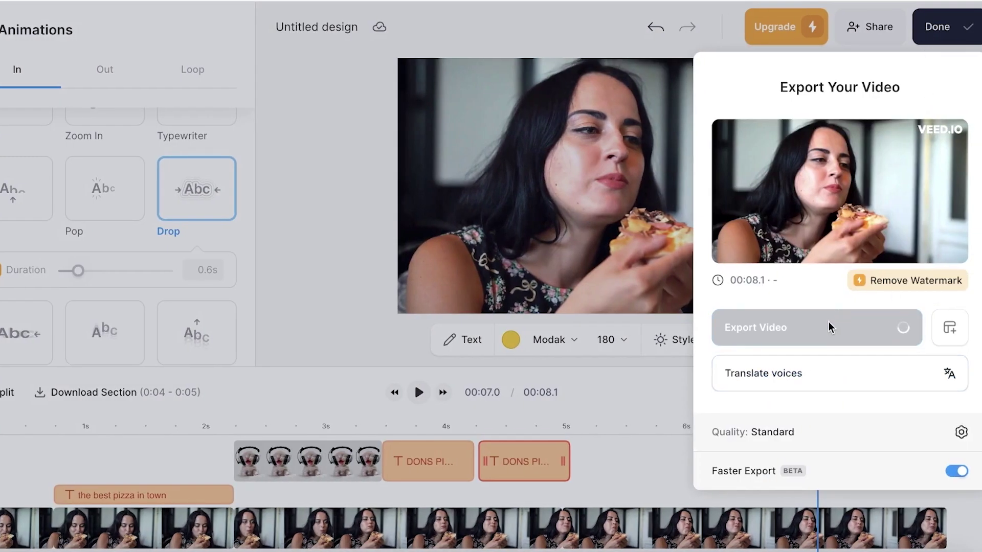